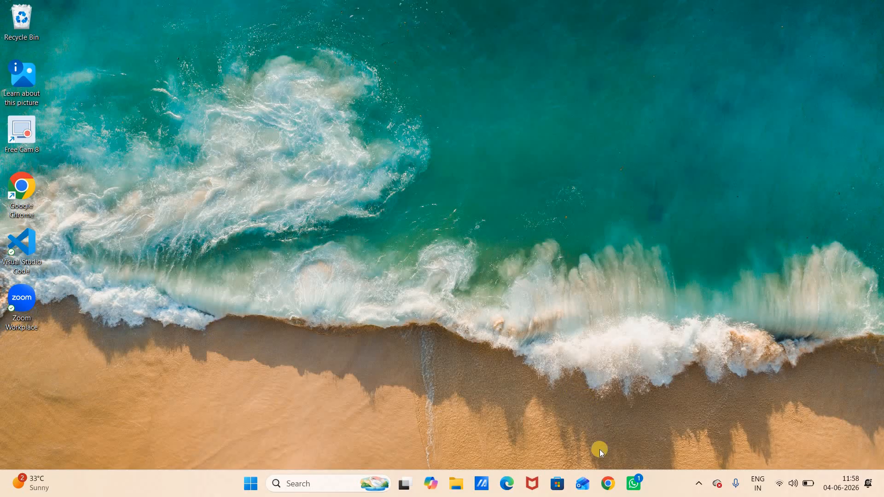
# Step: Open Chrome in a maximized window, search Google for "java jdk" and open Oracle's Java Downloads page
pyautogui.click(609, 483)
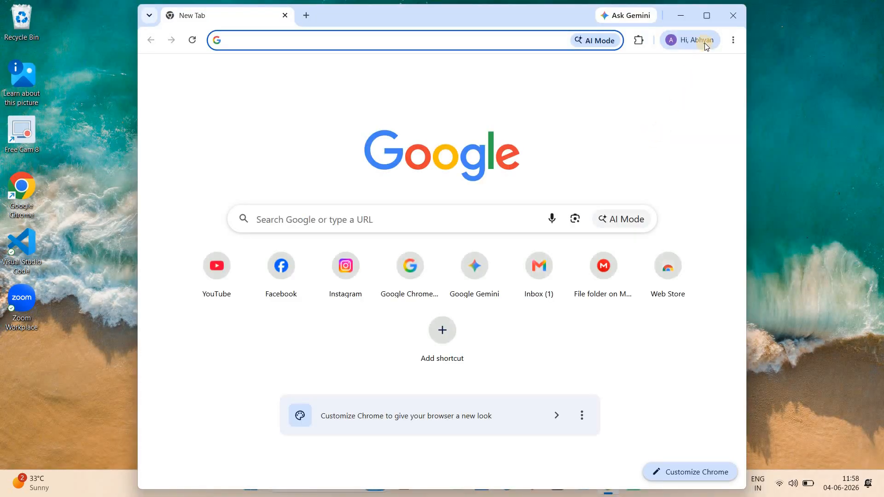
pyautogui.click(707, 15)
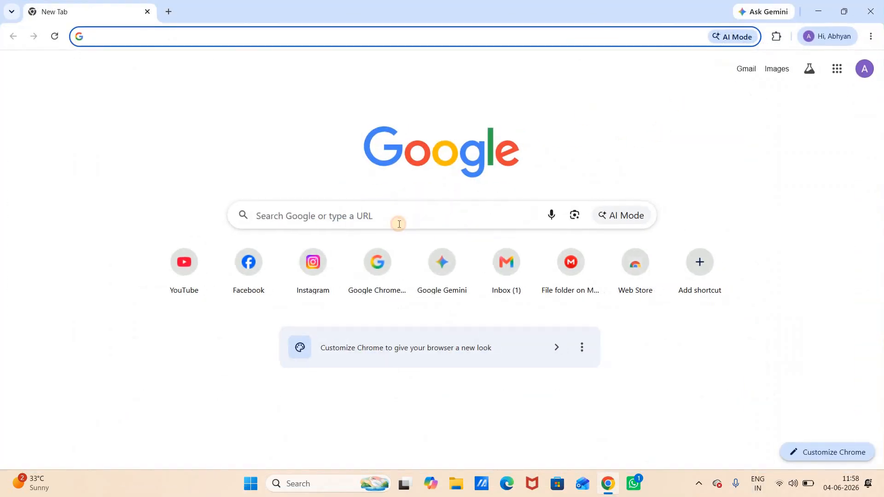
pyautogui.click(400, 223)
pyautogui.write('java jdk')
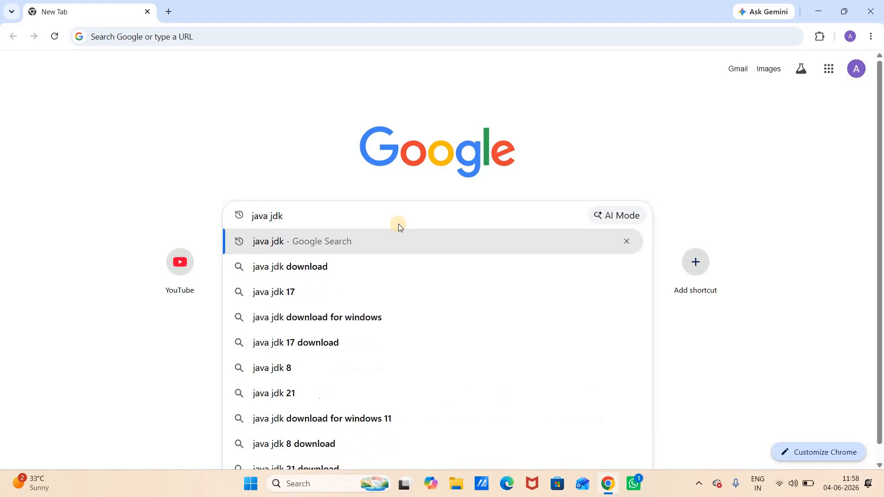
pyautogui.press('Return')
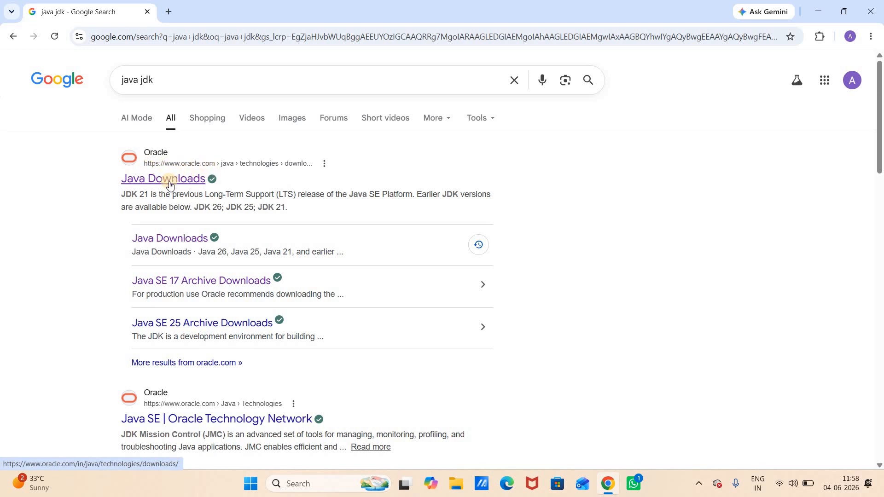
pyautogui.click(169, 182)
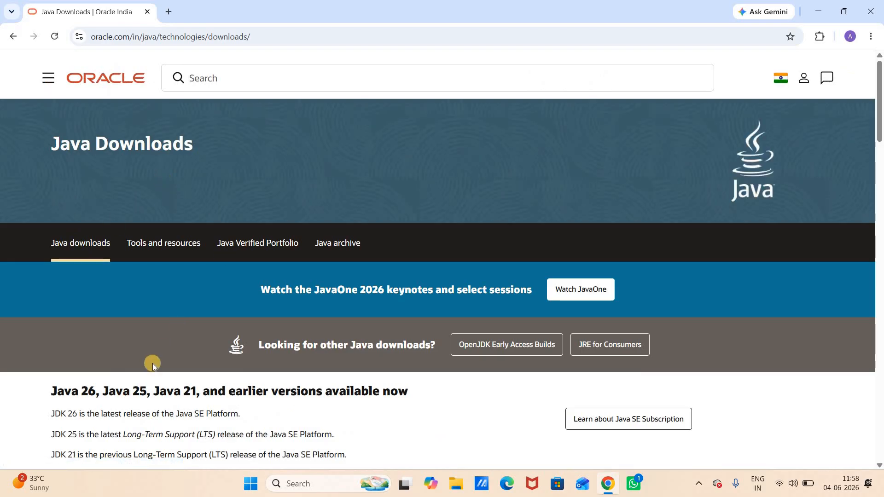
# Step: Download the x64 MSI Installer of JDK 21 for Windows
pyautogui.scroll(-3, 153, 363)
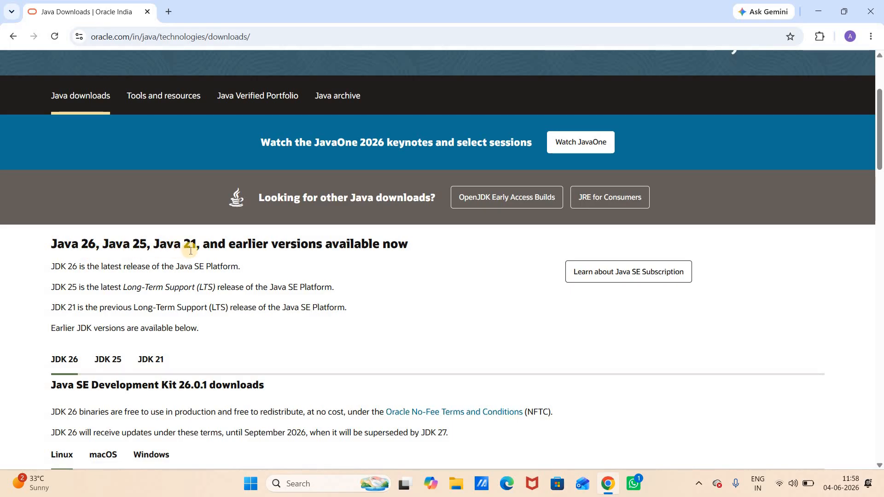
pyautogui.scroll(-1, 190, 250)
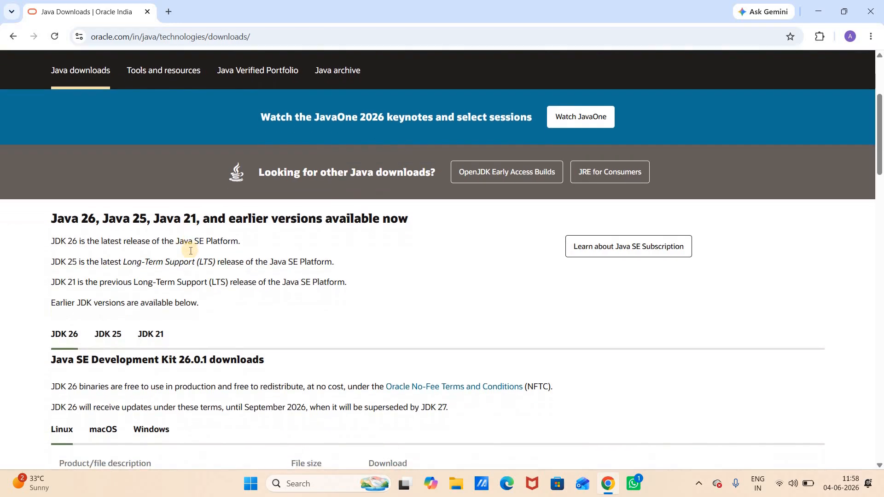
pyautogui.scroll(-1, 191, 250)
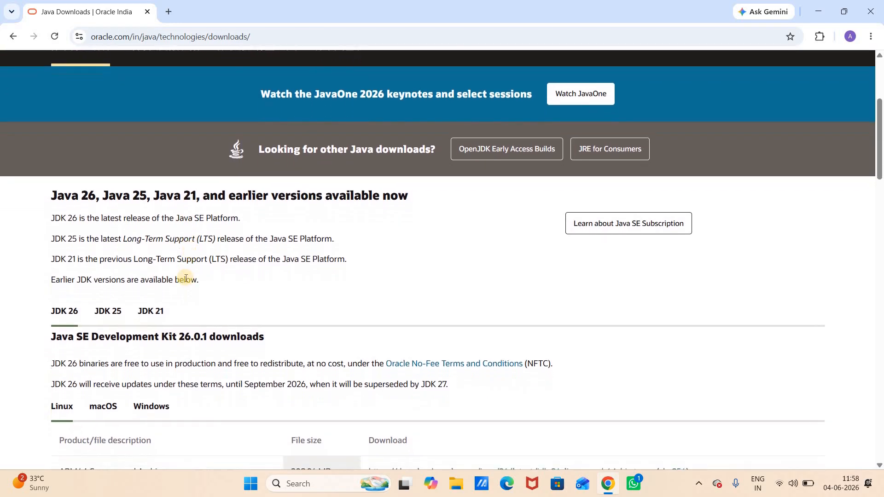
pyautogui.click(154, 313)
pyautogui.scroll(-5, 304, 296)
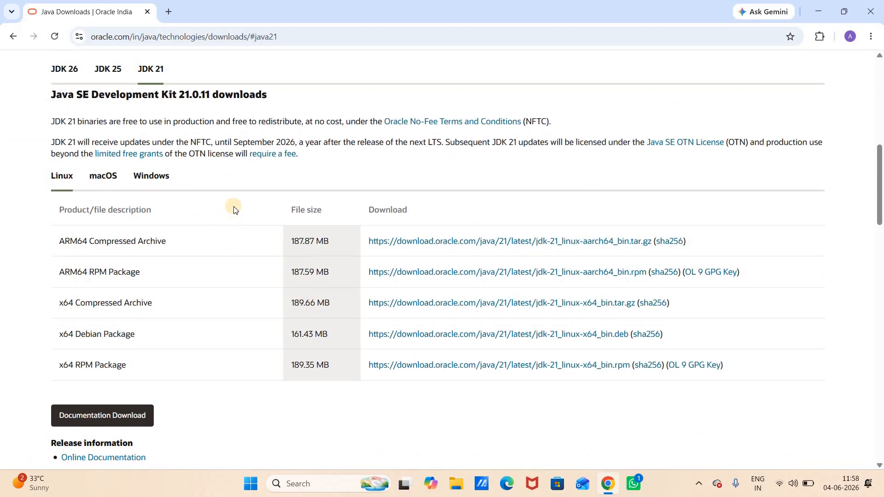
pyautogui.click(154, 183)
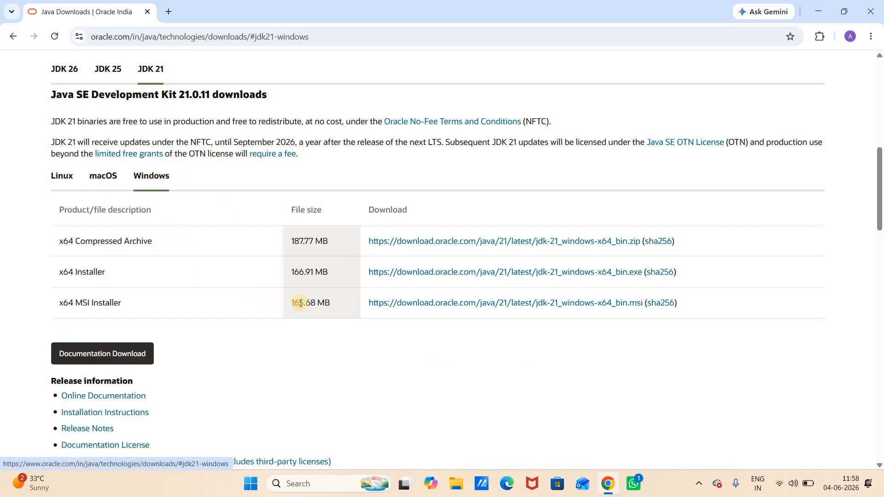
pyautogui.moveTo(55, 302); pyautogui.dragTo(124, 308)
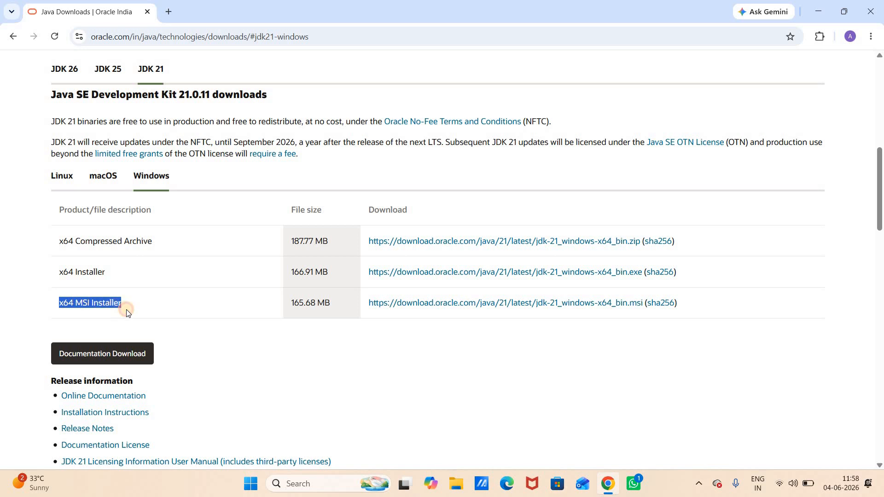
pyautogui.click(428, 305)
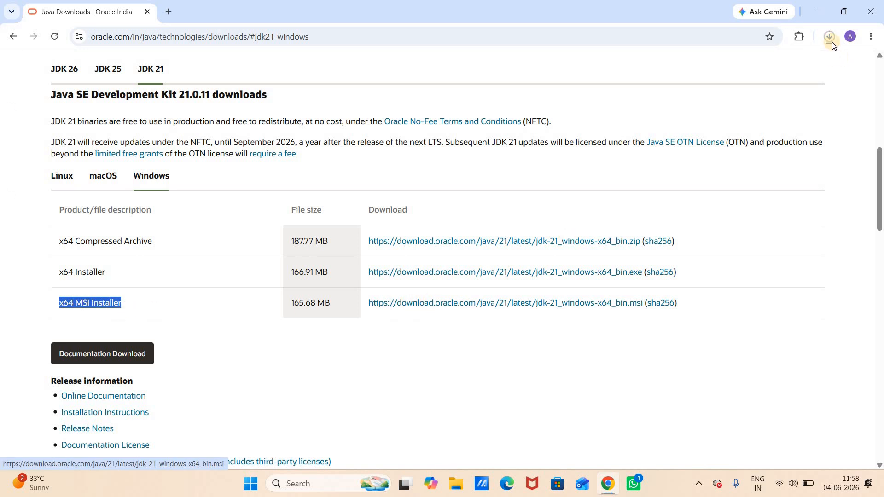
# Step: Show the downloaded jdk-21_windows-x64_bin file in its folder and launch the installer
pyautogui.click(831, 40)
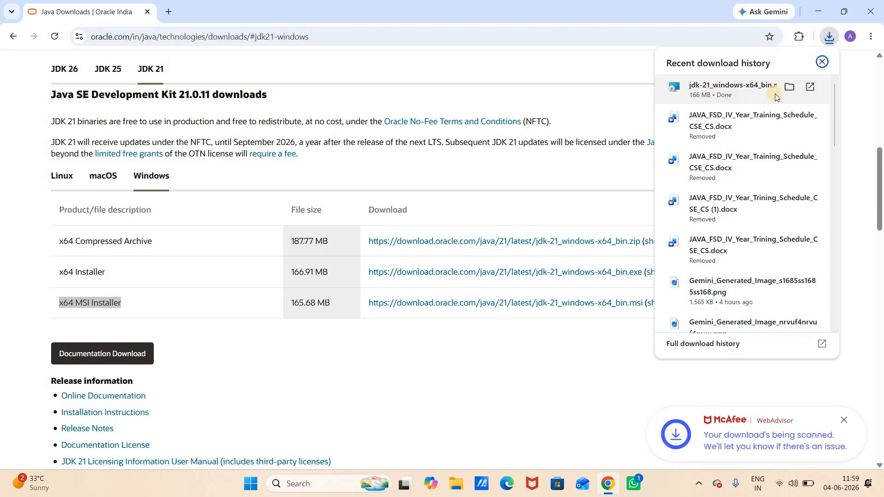
pyautogui.click(789, 89)
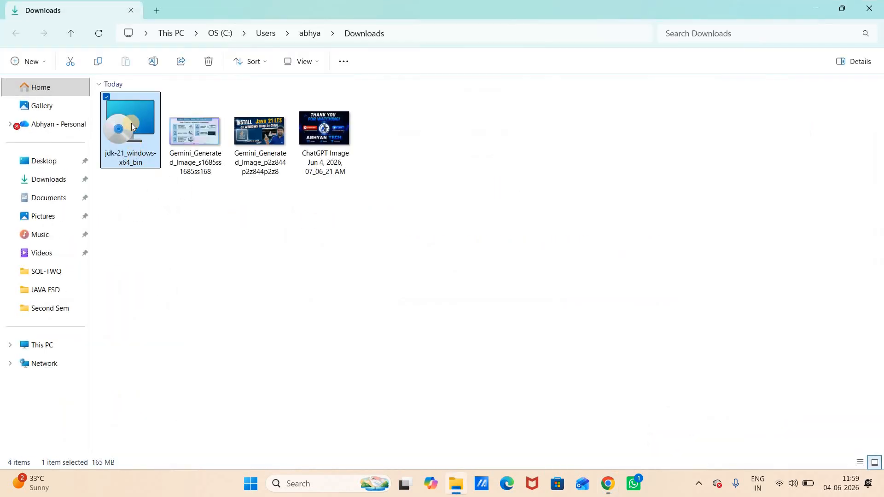
pyautogui.moveTo(128, 125)
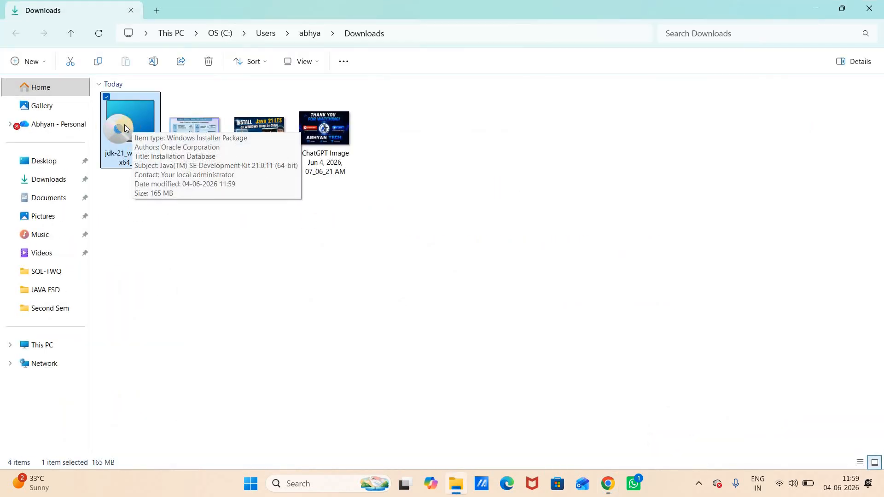
pyautogui.doubleClick(124, 128)
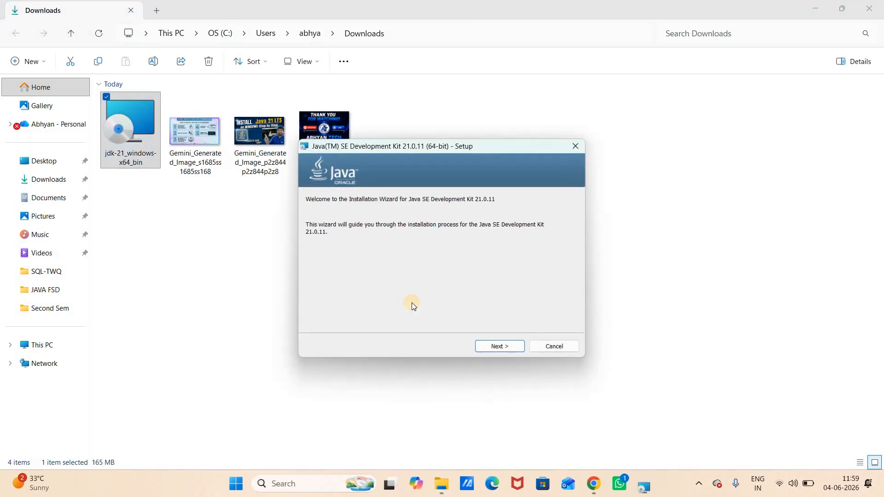
# Step: Install Java SE Development Kit 21.0.11 to the default folder C:\Program Files\Java\jdk-21.0.11\ and close the setup wizard
pyautogui.click(501, 346)
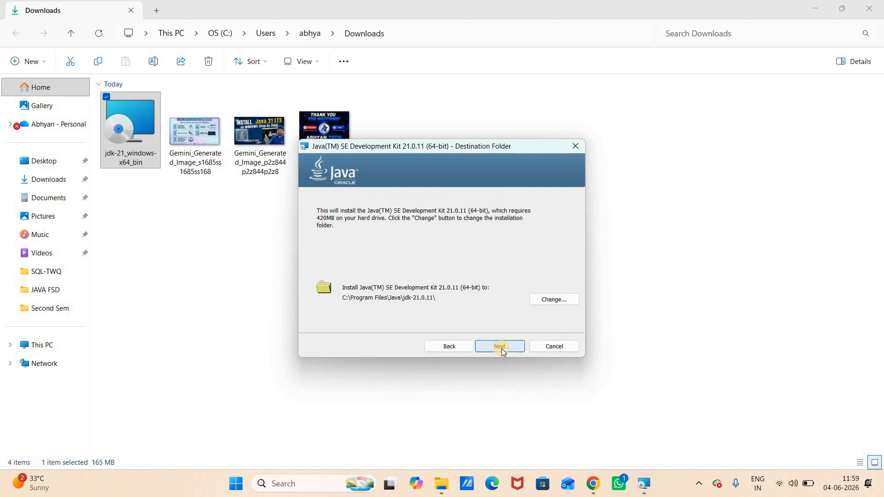
pyautogui.click(501, 348)
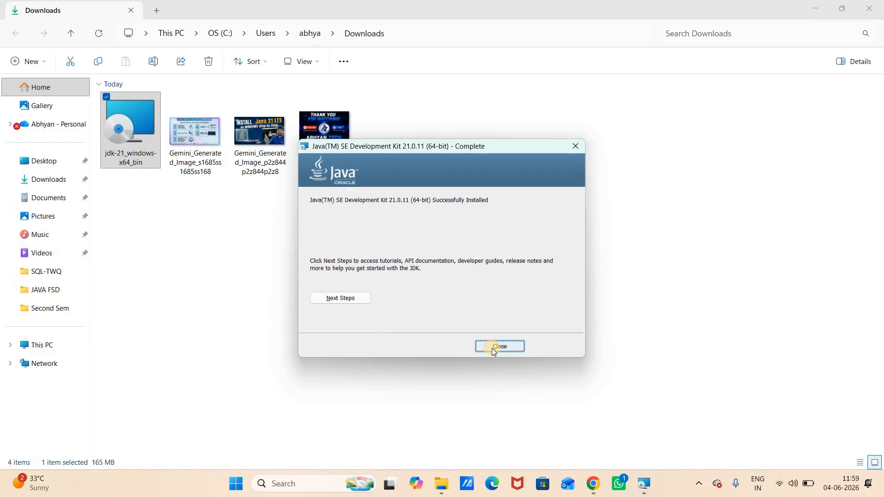
pyautogui.click(494, 349)
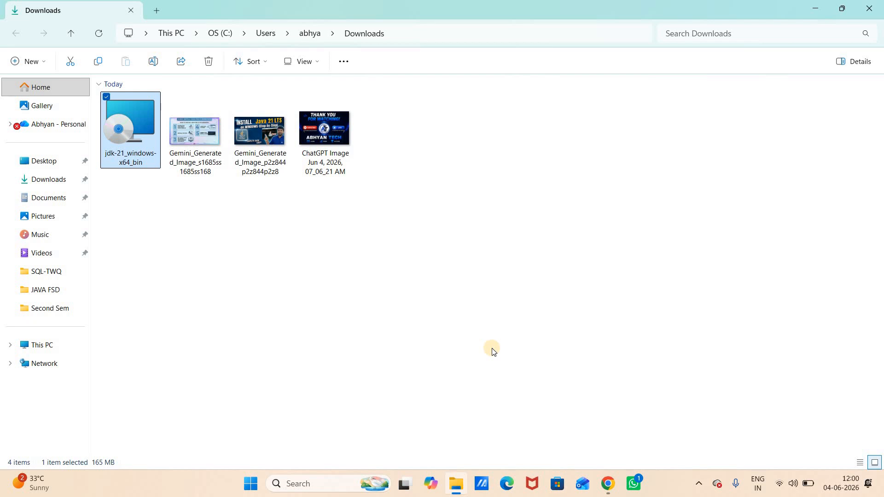
# Step: Search Windows for "env", open the system environment variables settings and bring up the Environment Variables dialog
pyautogui.click(297, 483)
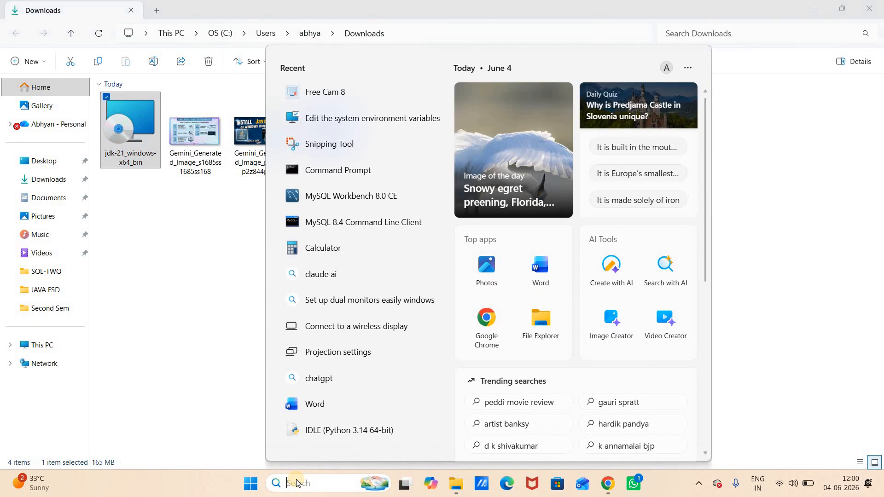
pyautogui.write('en')
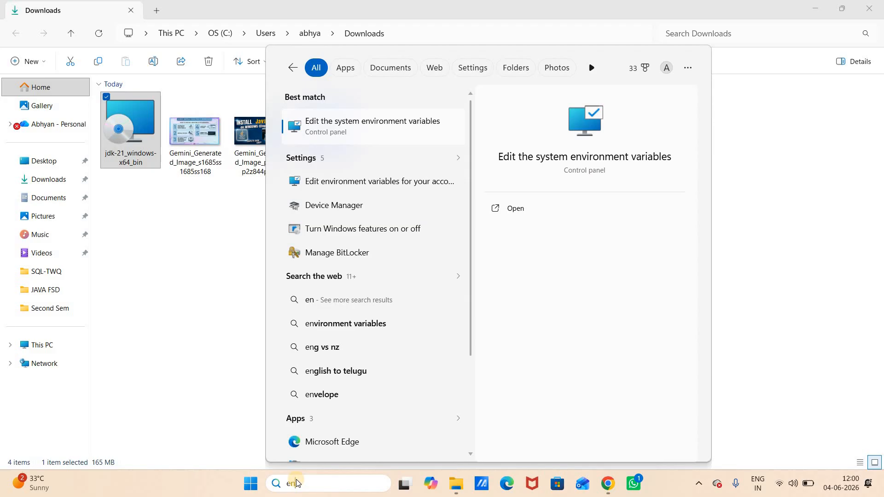
pyautogui.write('v')
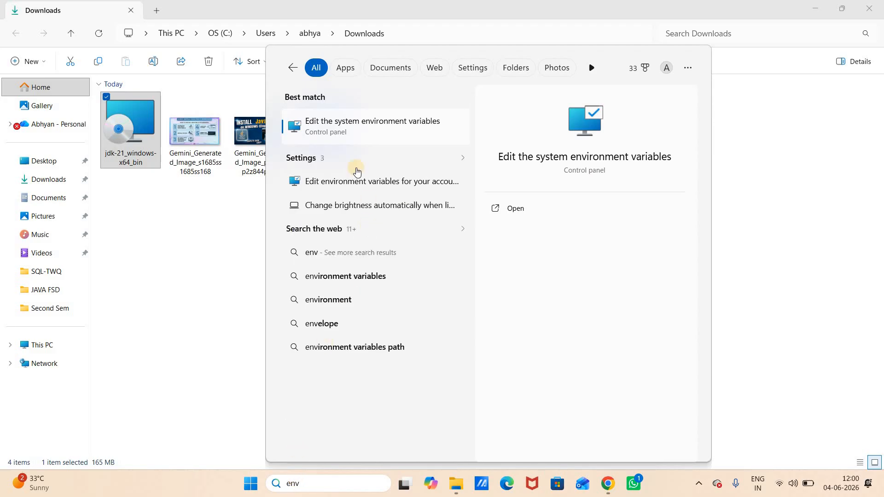
pyautogui.click(395, 128)
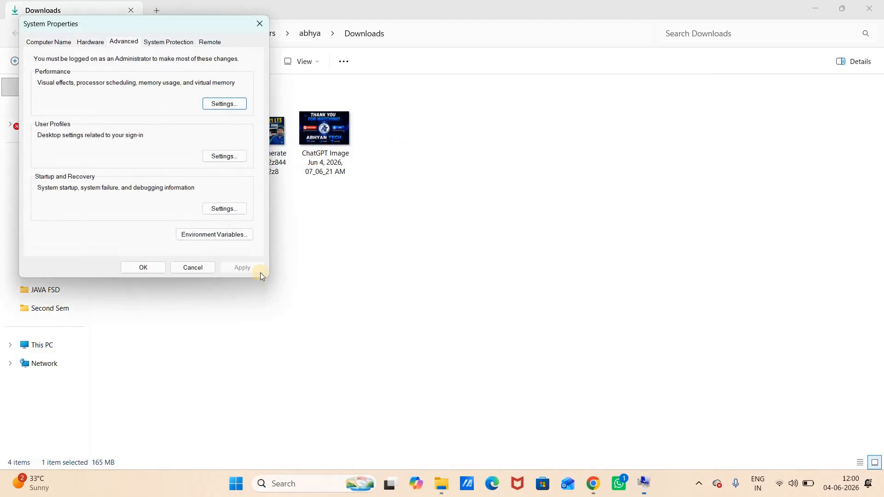
pyautogui.click(206, 236)
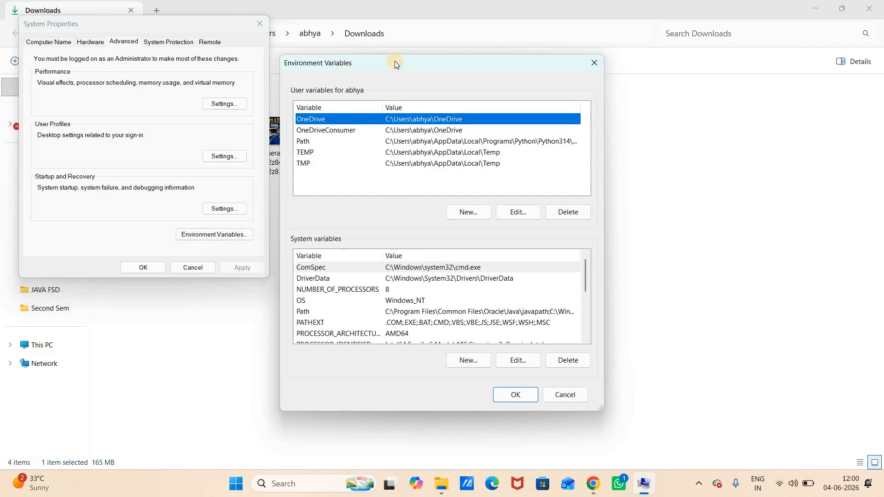
pyautogui.moveTo(394, 61); pyautogui.dragTo(409, 87)
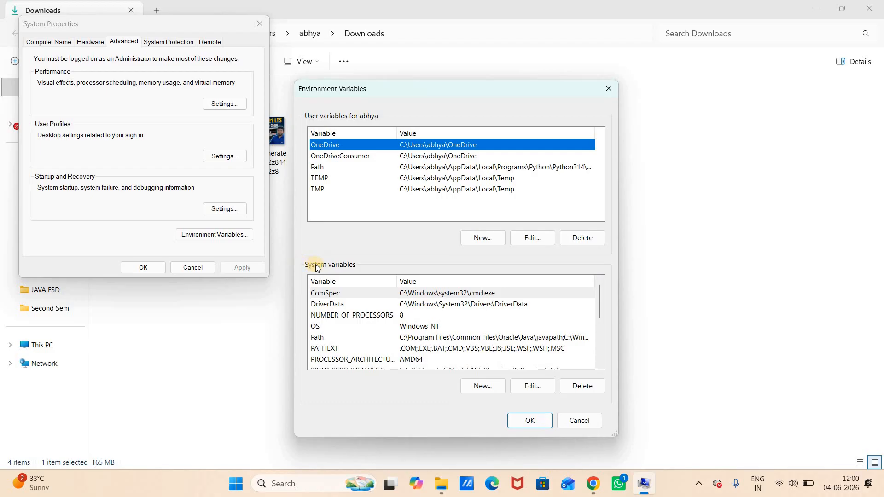
# Step: Start a new system variable and name it JAVA_HOME
pyautogui.click(480, 388)
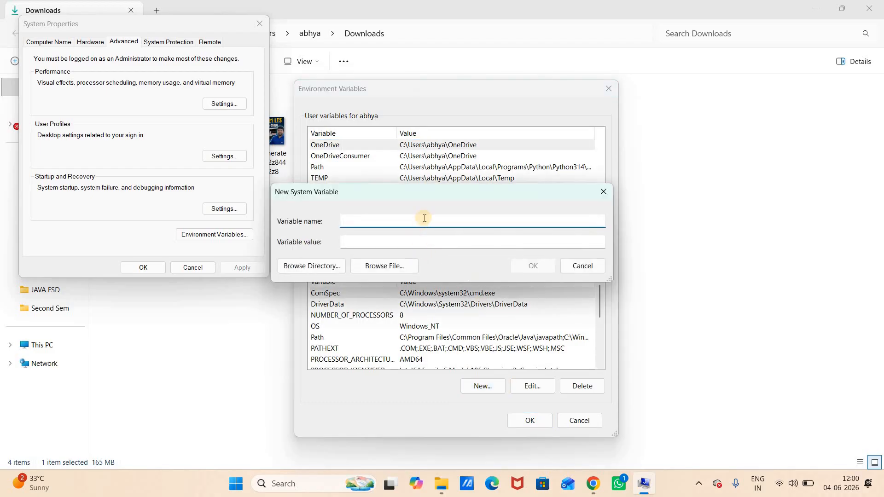
pyautogui.write('JAVA_HOME')
pyautogui.click(417, 240)
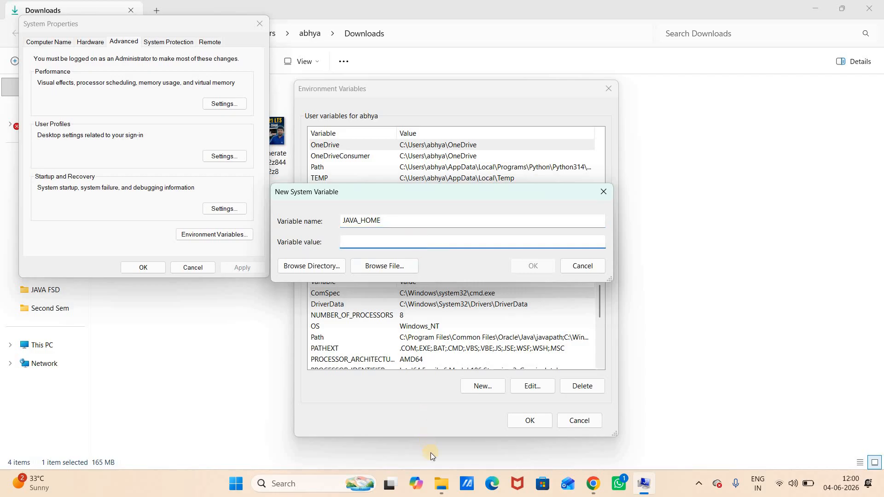
# Step: Switch to File Explorer and browse to the JDK installation folder C:\Program Files\Java\jdk-21.0.11
pyautogui.moveTo(440, 485)
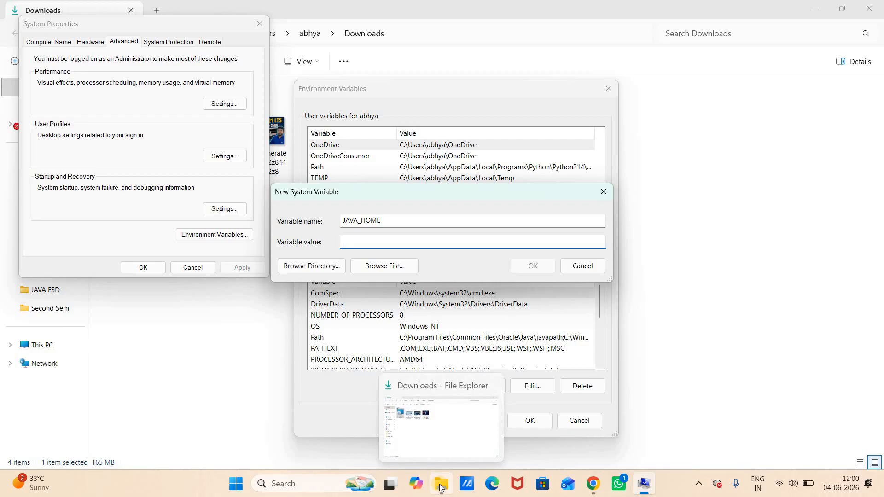
pyautogui.click(443, 434)
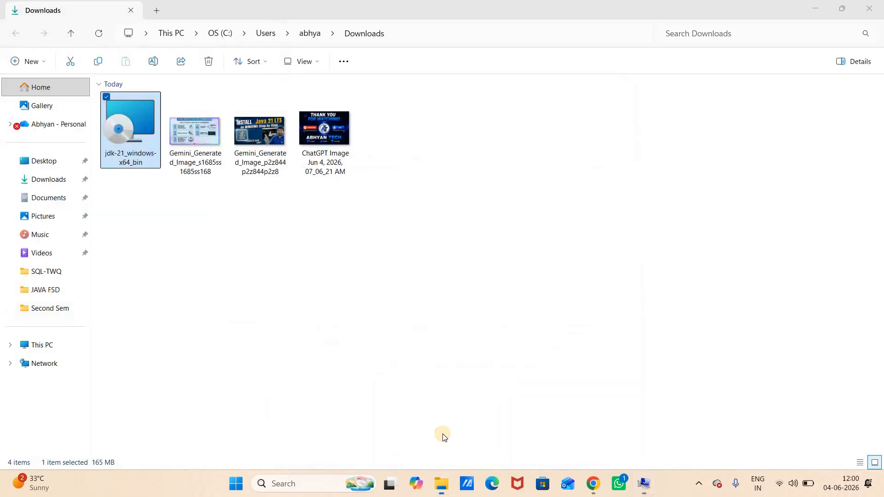
pyautogui.click(47, 346)
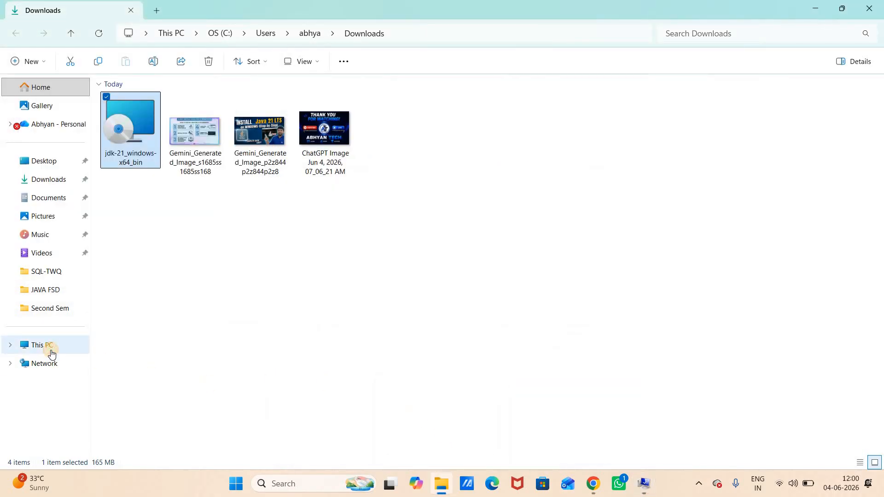
pyautogui.doubleClick(173, 112)
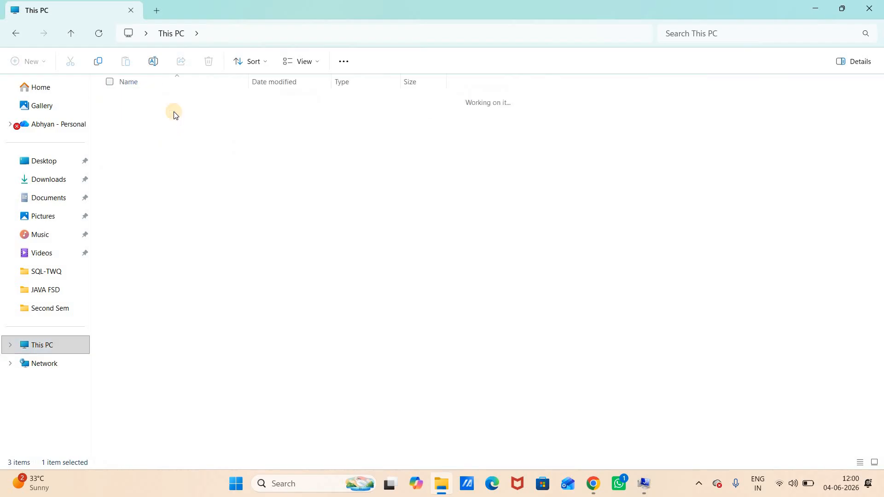
pyautogui.doubleClick(166, 134)
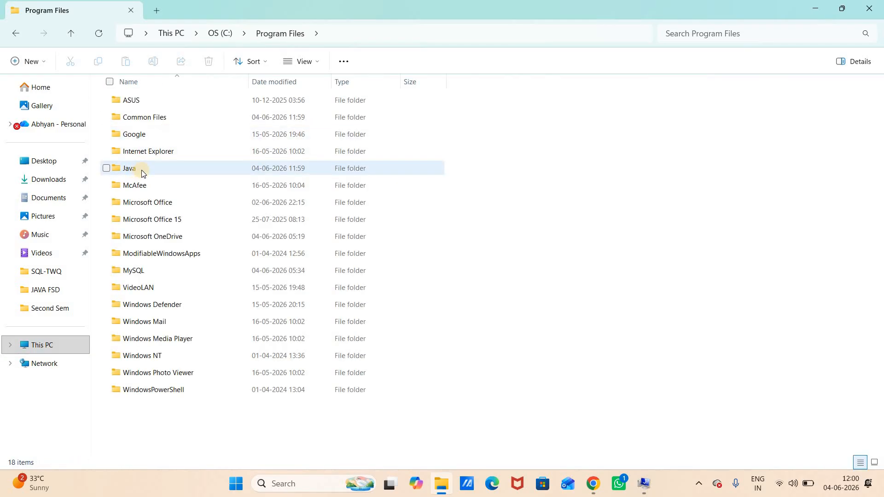
pyautogui.moveTo(142, 172)
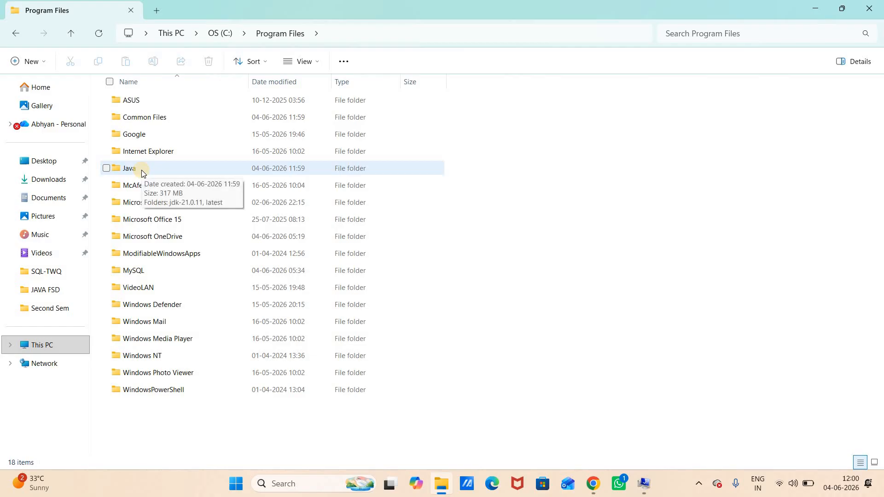
pyautogui.doubleClick(142, 170)
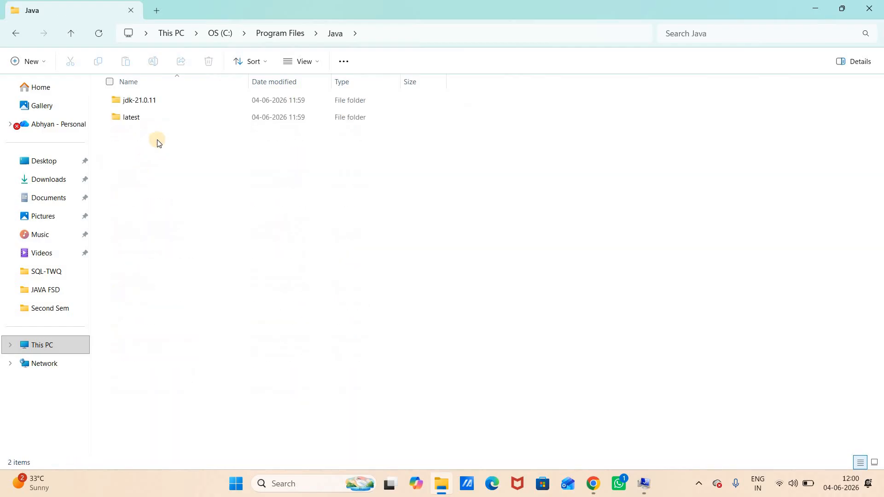
pyautogui.doubleClick(154, 104)
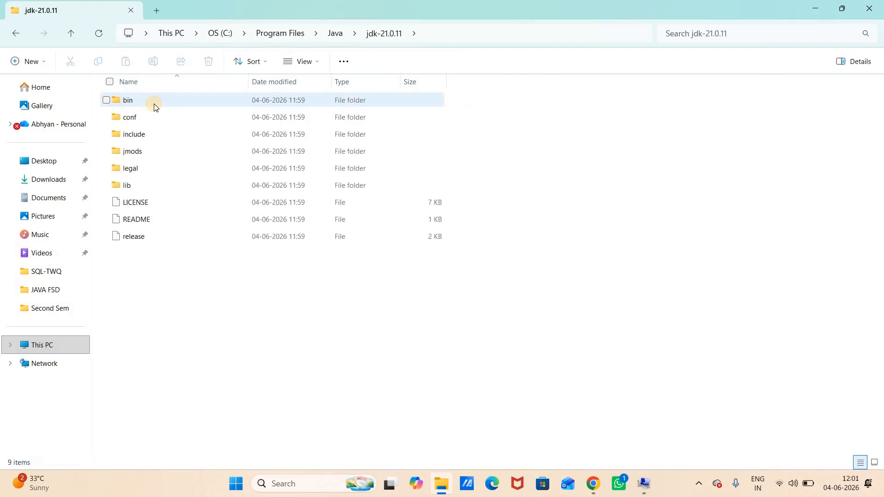
# Step: Copy the JDK folder path C:\Program Files\Java\jdk-21.0.11, paste it as the value of the JAVA_HOME system variable and save the variable
pyautogui.click(440, 35)
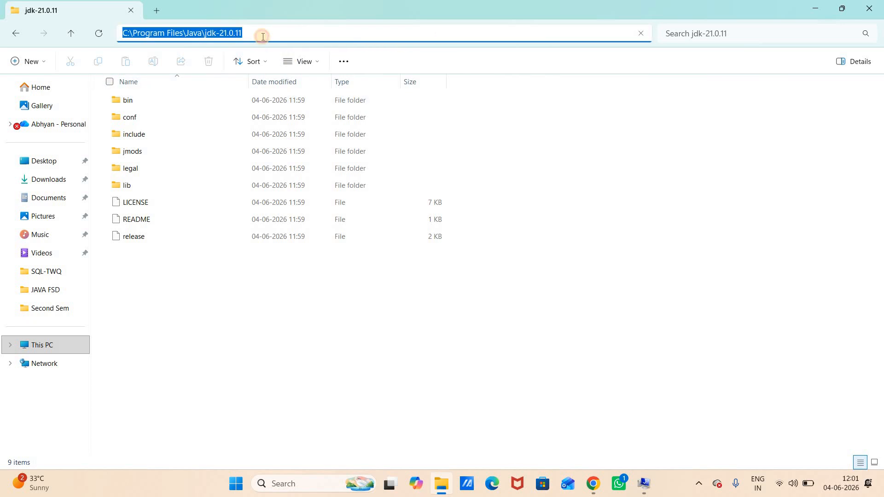
pyautogui.moveTo(261, 37); pyautogui.dragTo(116, 40)
pyautogui.hotkey('ctrl', 'c')
pyautogui.click(644, 483)
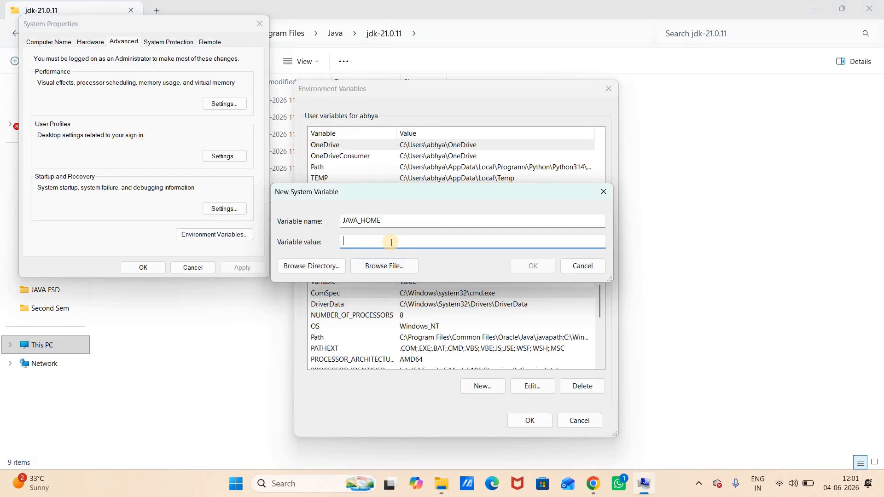
pyautogui.hotkey('ctrl', 'v')
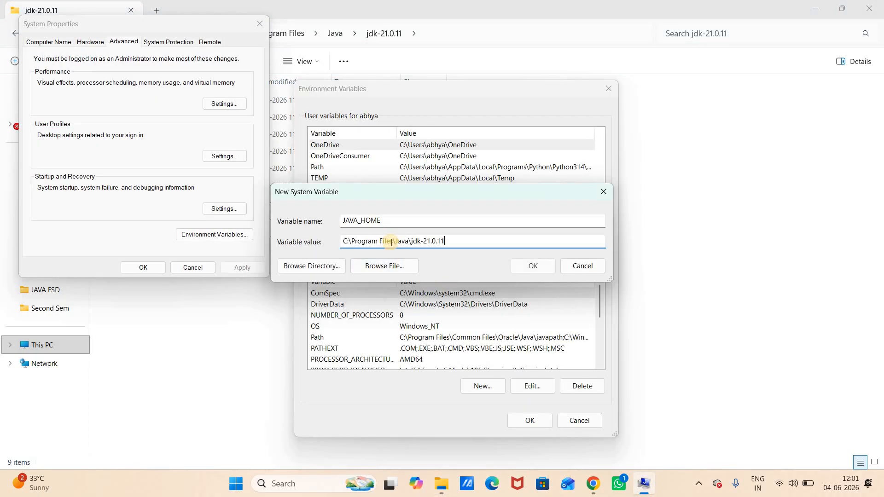
pyautogui.click(532, 267)
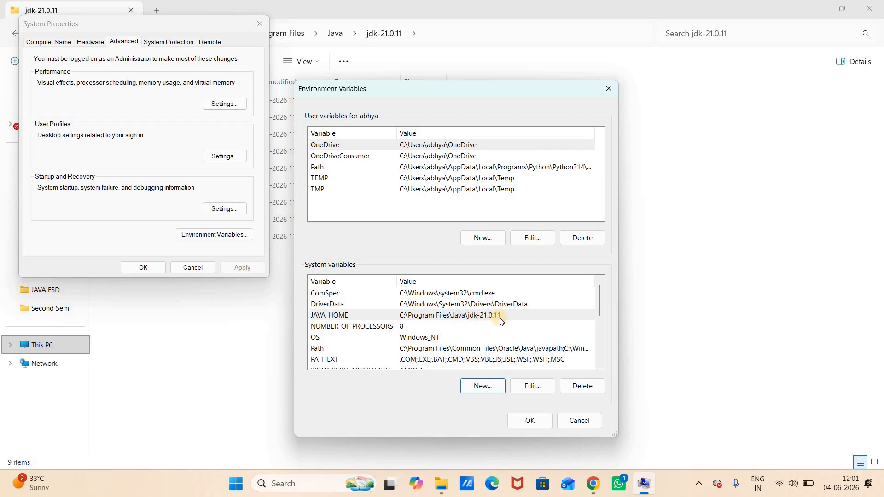
# Step: Add the entry %JAVA_HOME%\bin to the system Path variable and accept the changes in all open settings dialogs
pyautogui.click(409, 350)
pyautogui.doubleClick(409, 351)
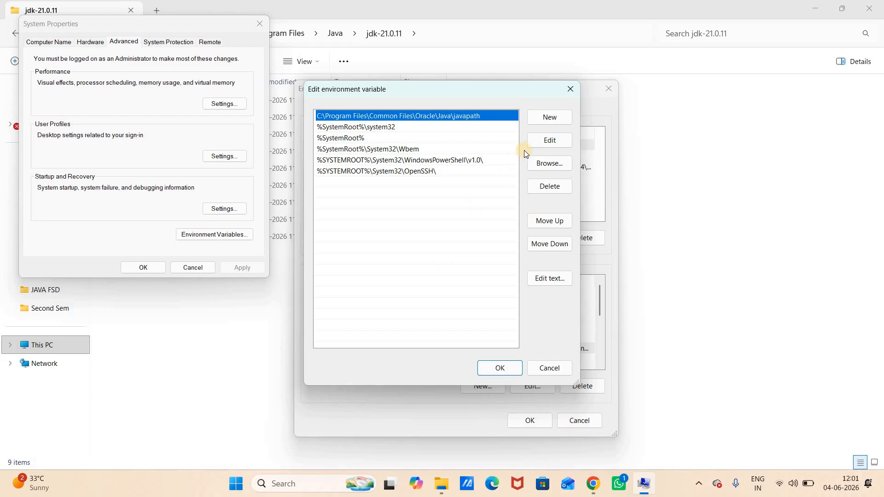
pyautogui.click(554, 119)
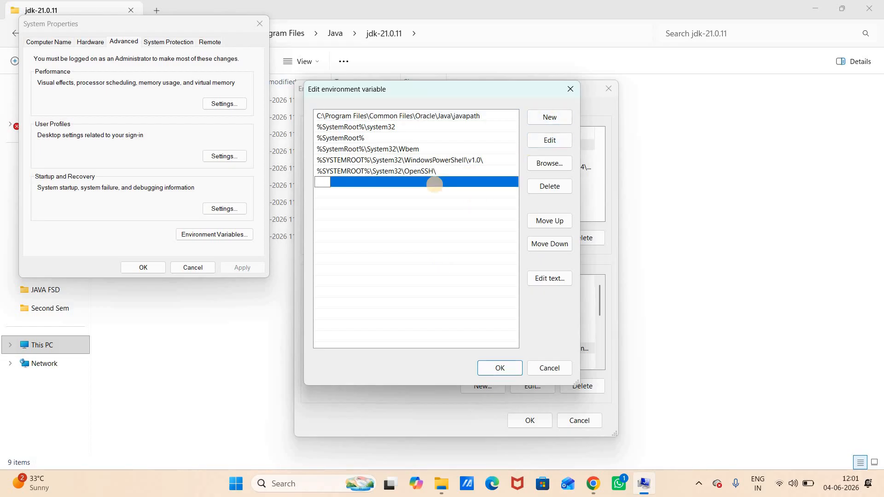
pyautogui.write('%JAVA_HOME%')
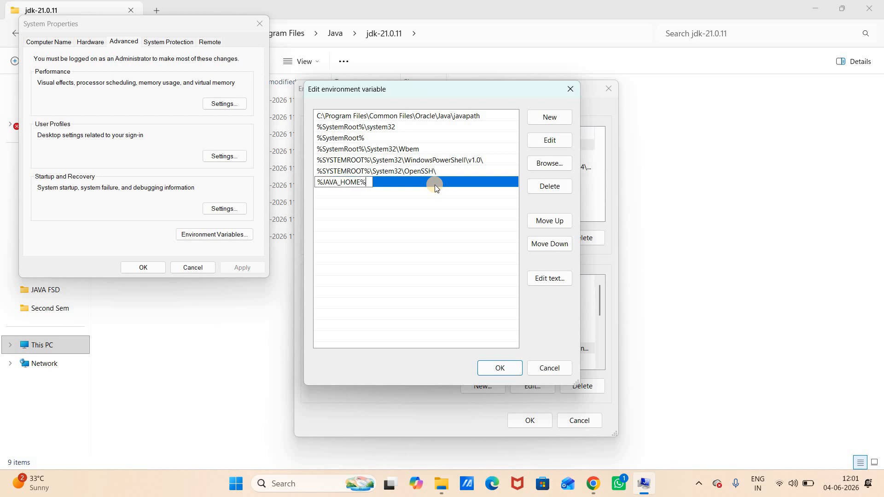
pyautogui.write('\x08i')
pyautogui.write('n')
pyautogui.click(504, 370)
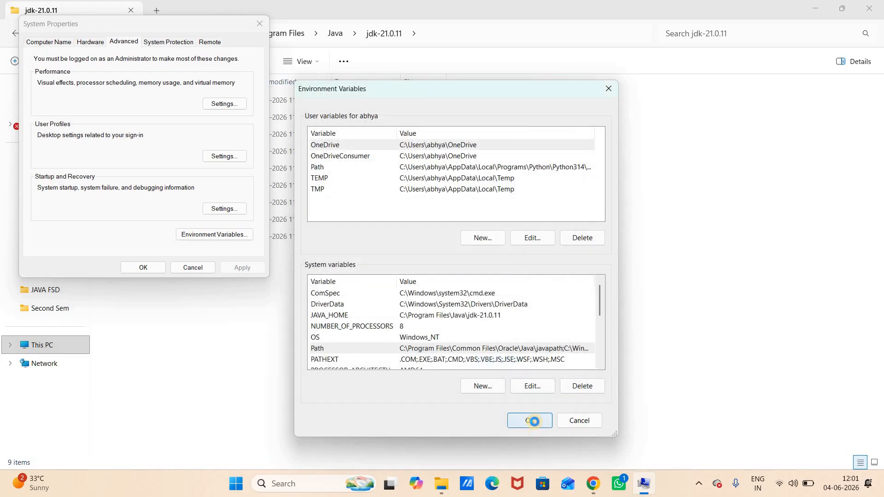
pyautogui.click(533, 422)
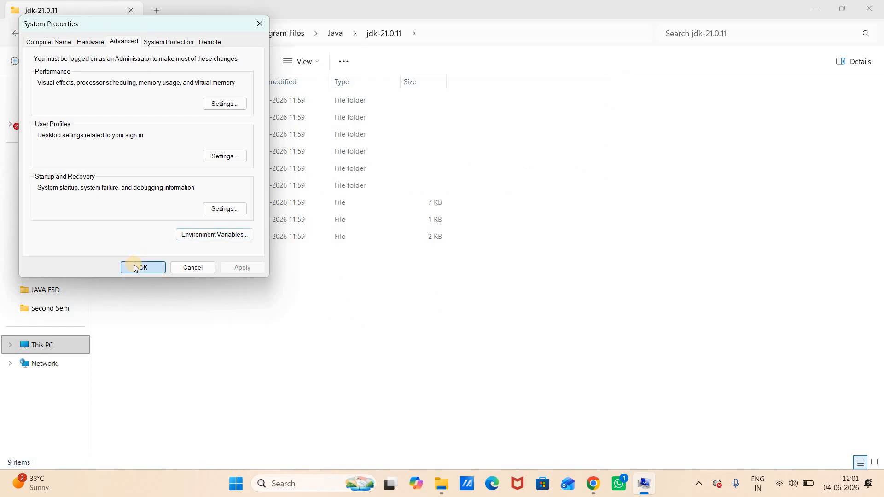
pyautogui.click(136, 268)
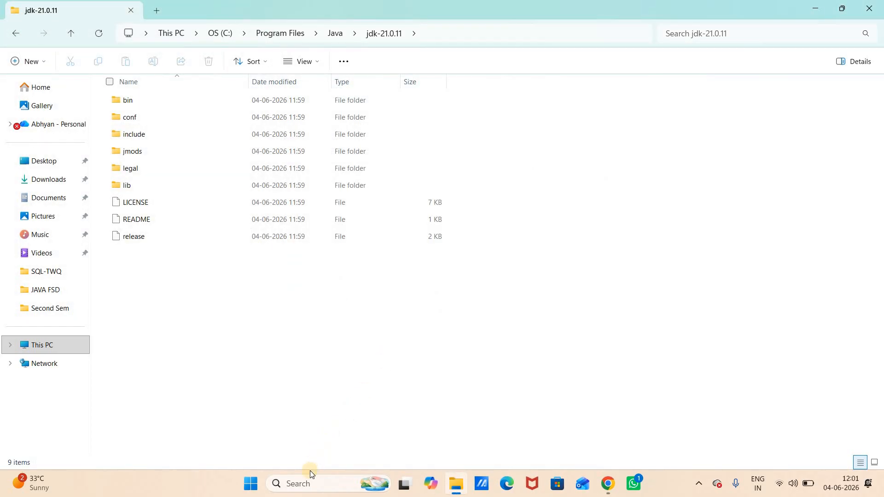
# Step: Search Windows for "cmd", open Command Prompt and maximize its window
pyautogui.click(305, 484)
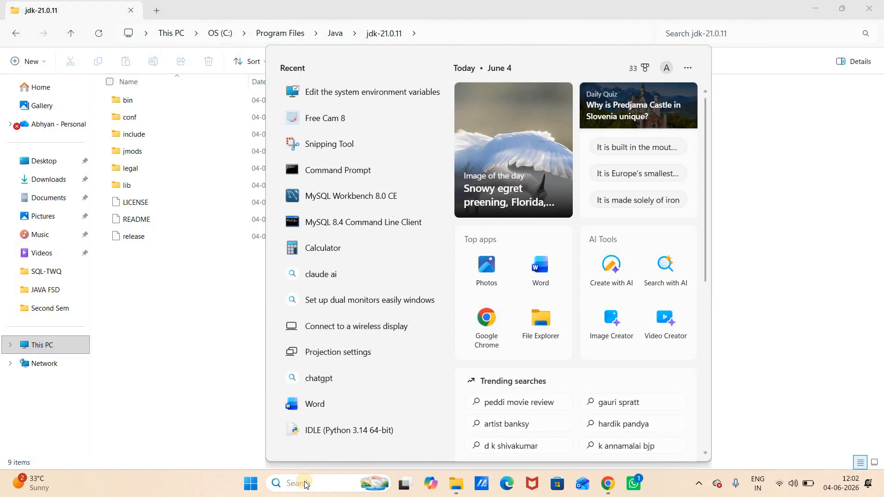
pyautogui.write('cmd')
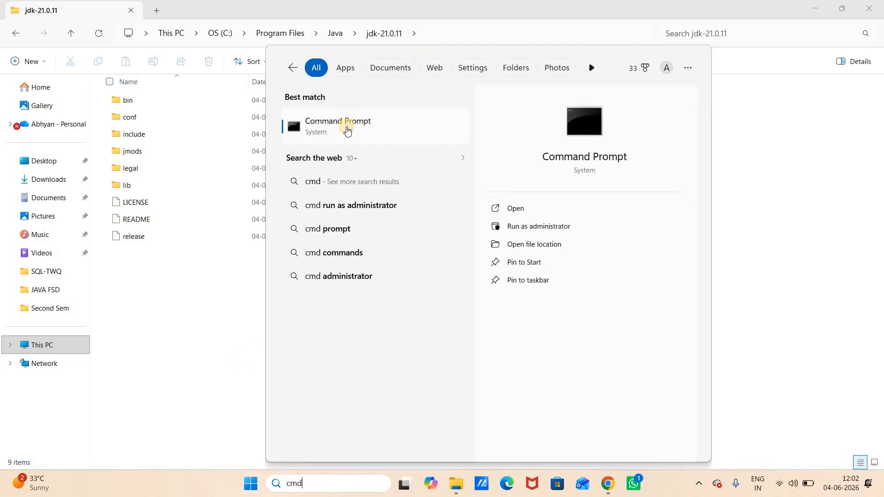
pyautogui.click(347, 132)
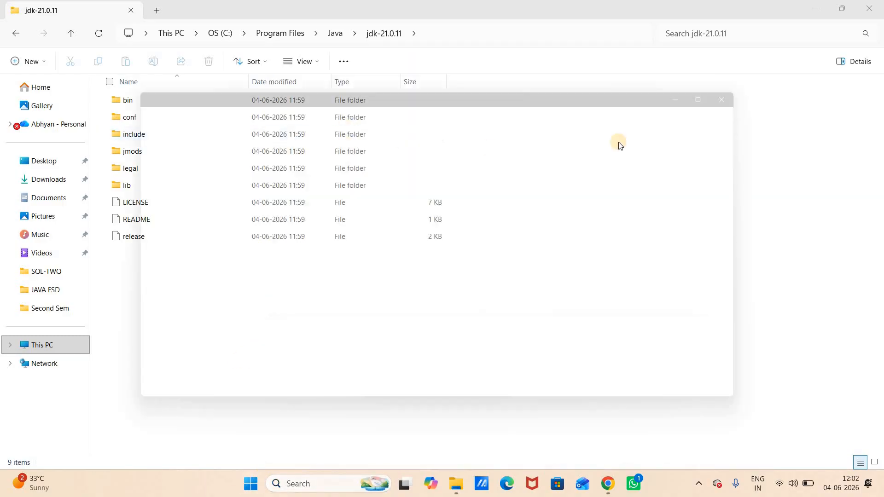
pyautogui.click(743, 82)
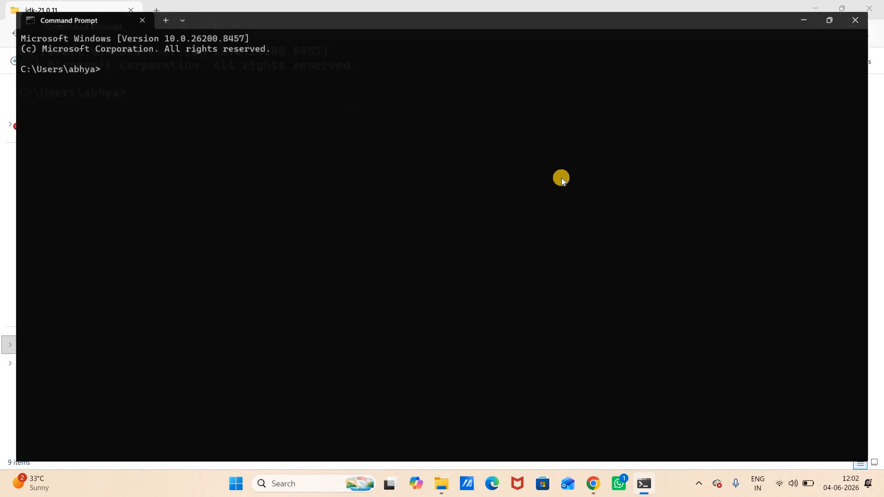
# Step: Check the installed Java version by running java --version and highlight the version in the output
pyautogui.write('java')
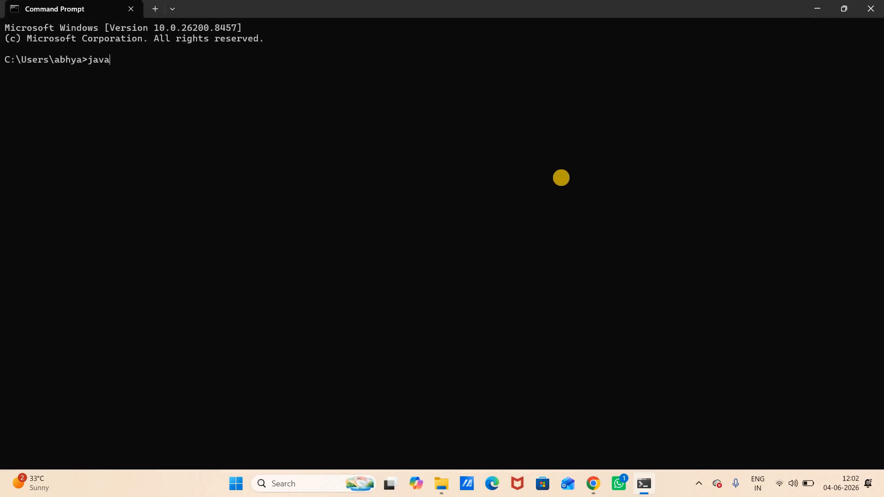
pyautogui.write(' --version')
pyautogui.press('Return')
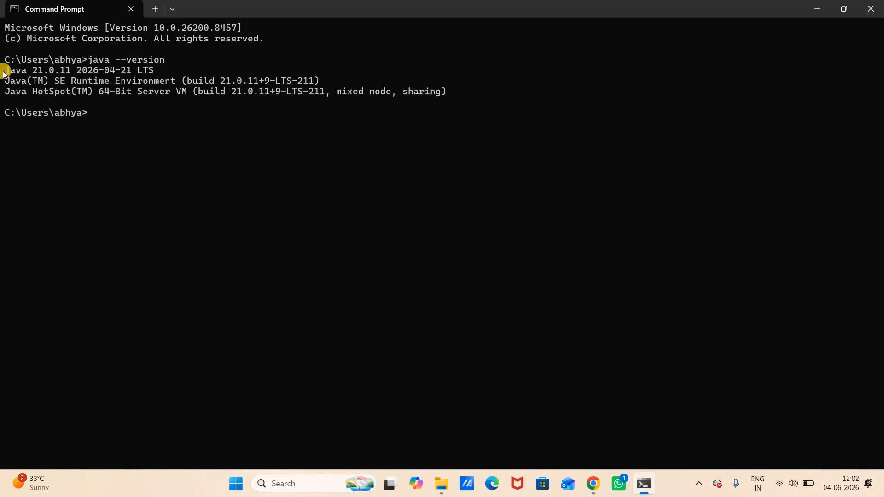
pyautogui.doubleClick(24, 72)
pyautogui.moveTo(42, 71); pyautogui.dragTo(71, 73)
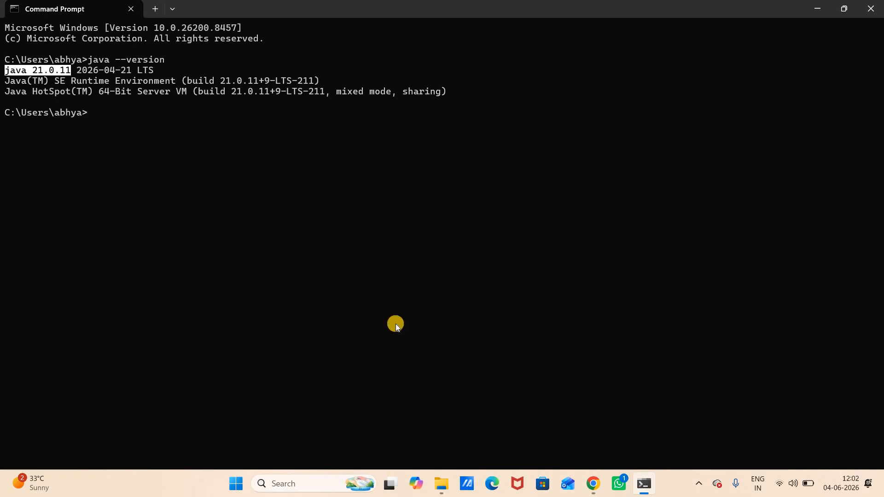
# Step: Switch to File Explorer and create a new text document named hello.java in the Downloads folder
pyautogui.click(441, 484)
pyautogui.click(27, 181)
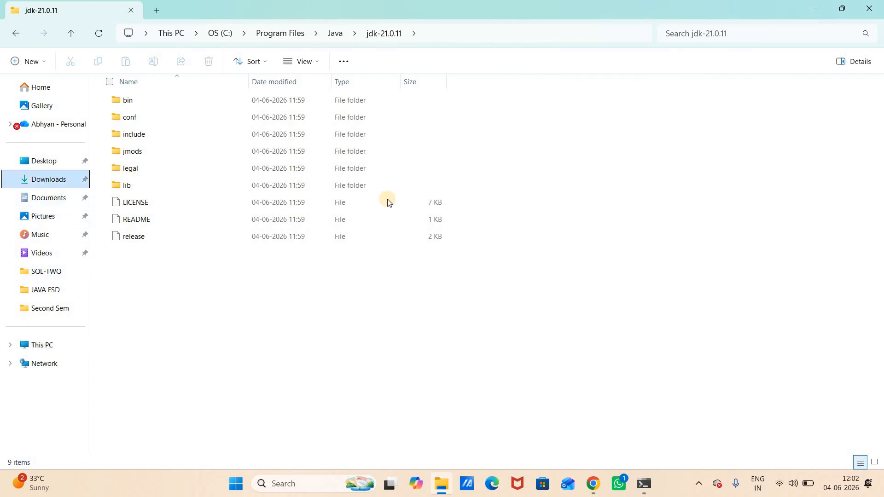
pyautogui.rightClick(419, 218)
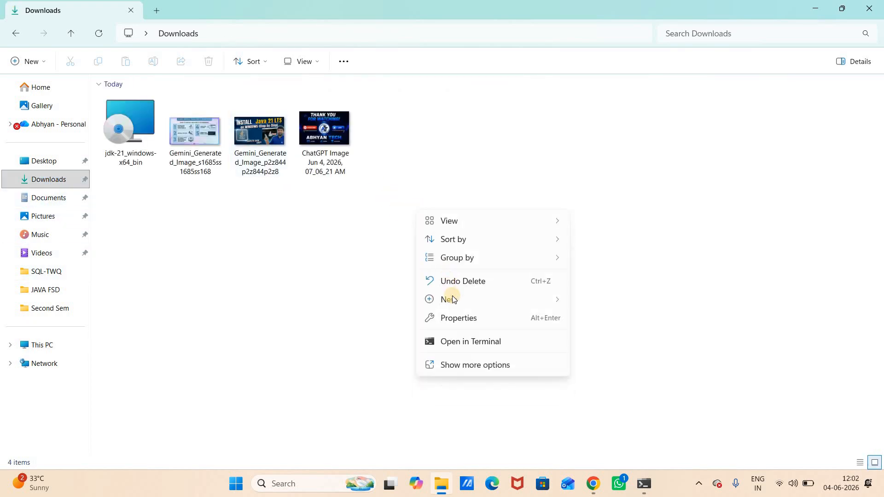
pyautogui.click(453, 300)
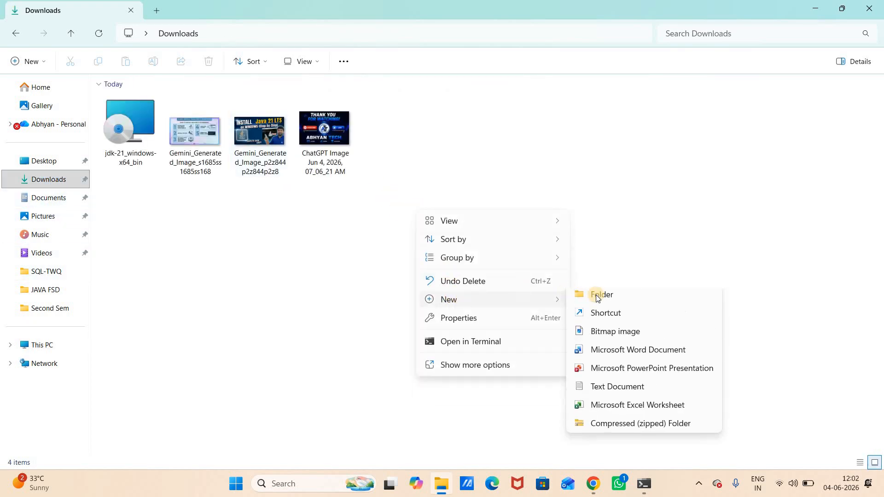
pyautogui.click(613, 393)
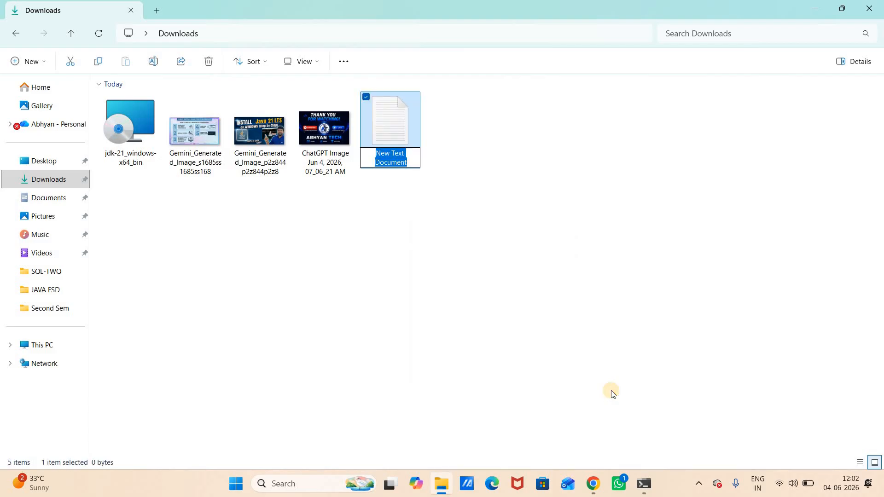
pyautogui.write('h')
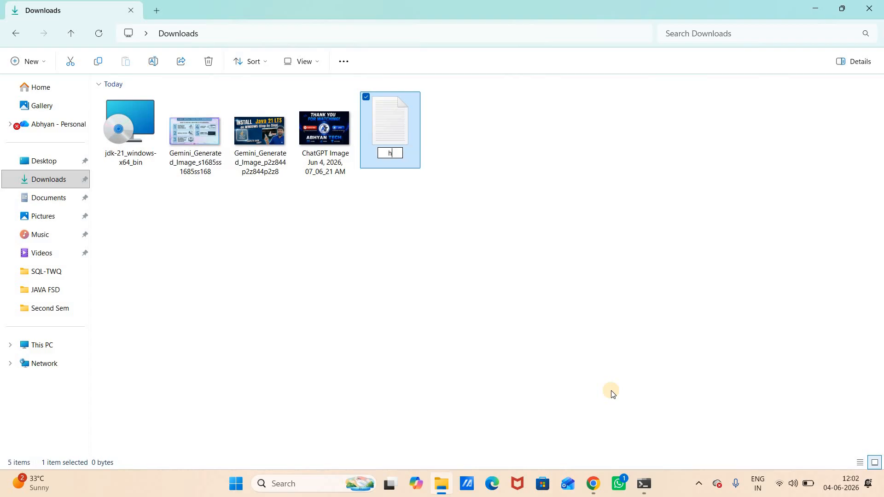
pyautogui.write('ello.java')
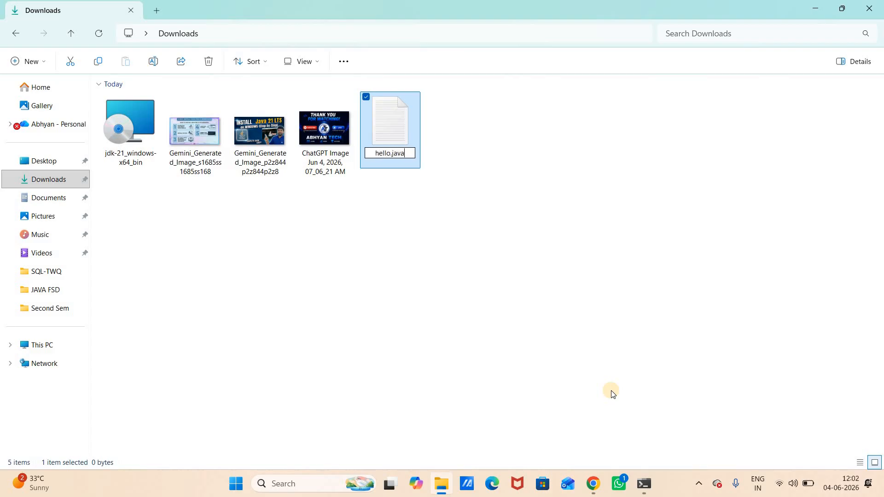
pyautogui.press('Return')
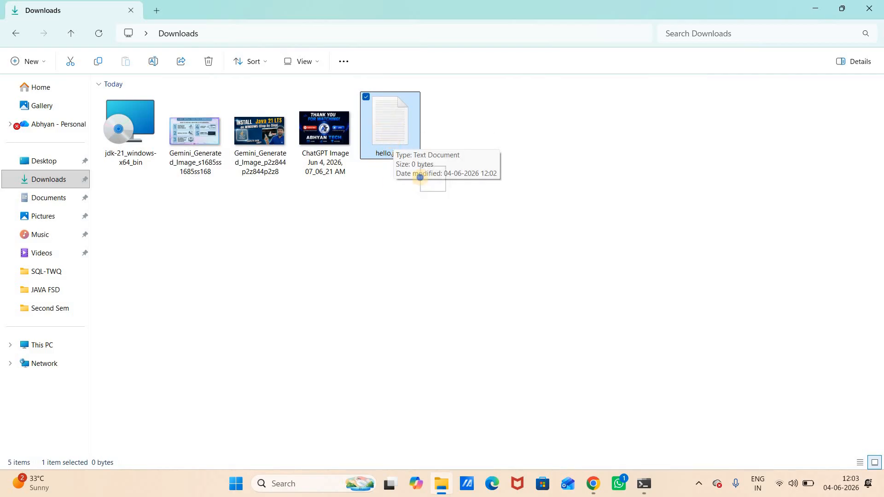
# Step: Select the hello.java file and turn on the display of file name extensions in the folder view
pyautogui.rightClick(407, 179)
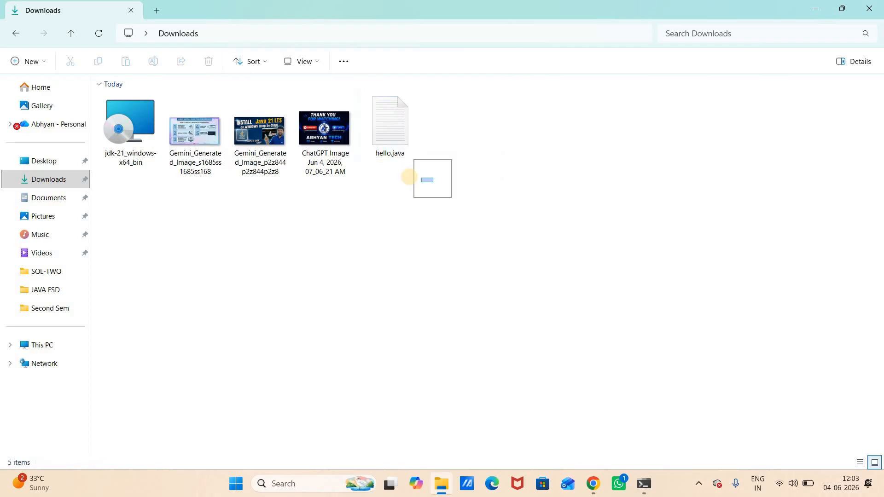
pyautogui.click(400, 142)
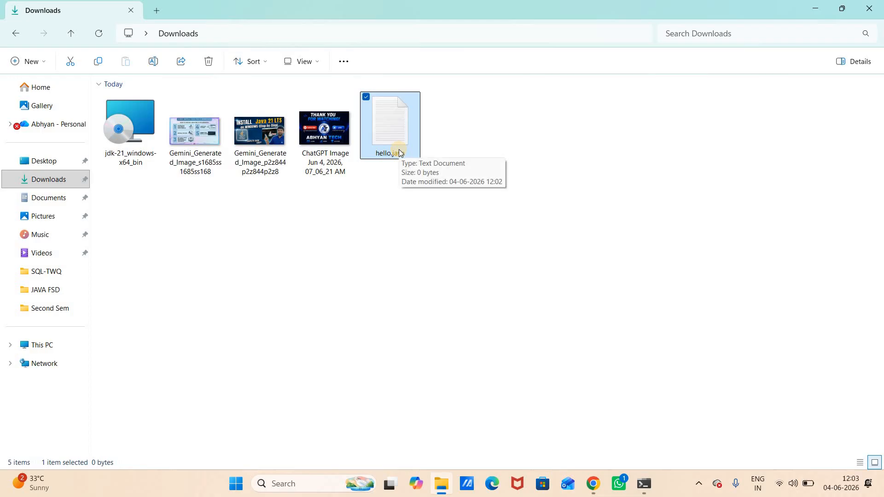
pyautogui.click(316, 64)
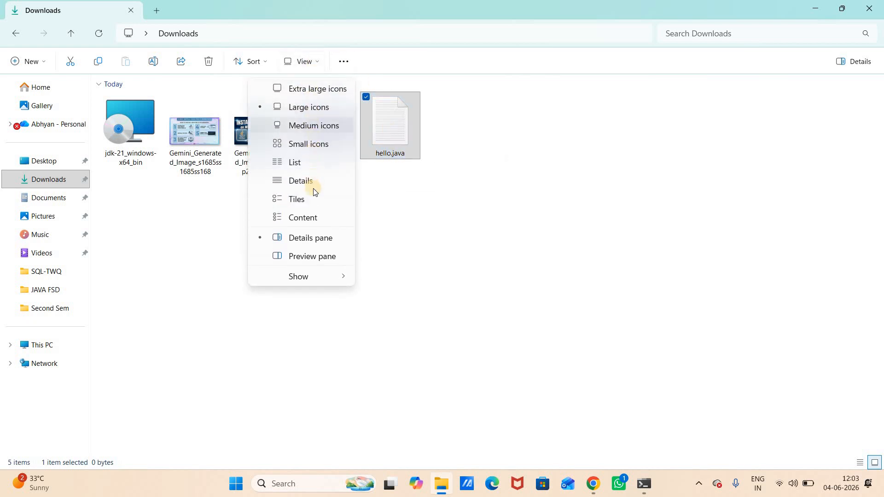
pyautogui.click(311, 276)
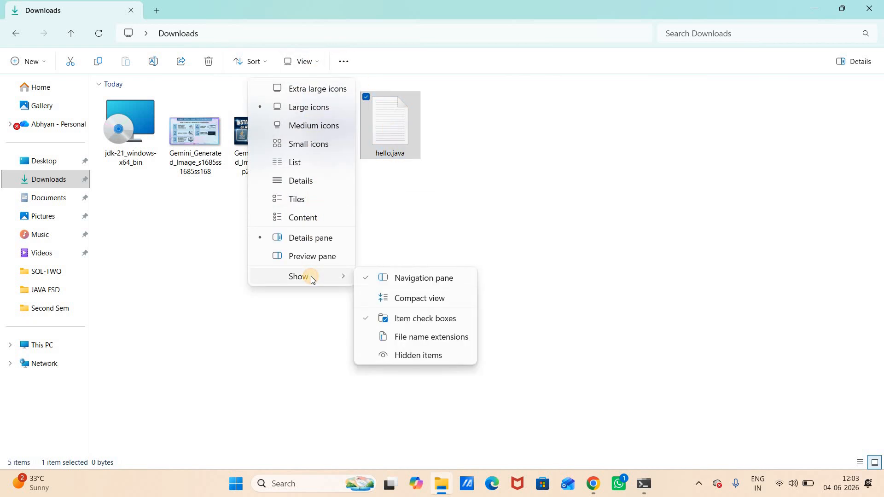
pyautogui.click(423, 342)
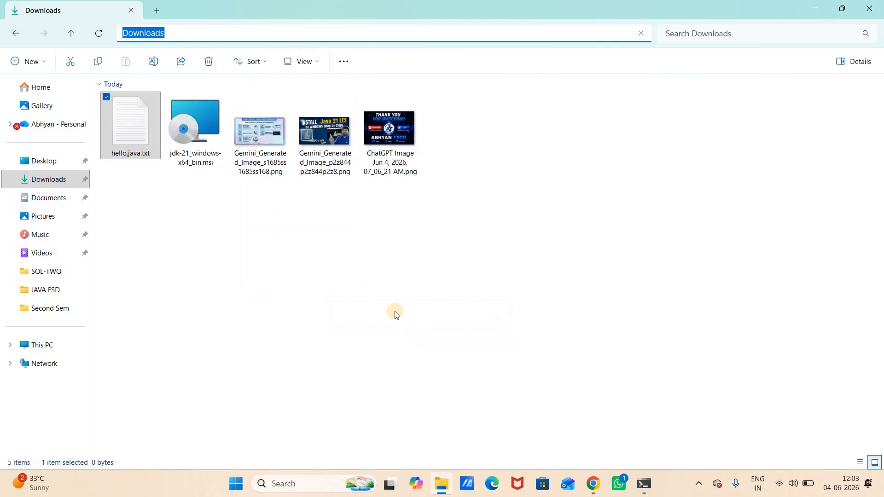
# Step: Remove the .txt extension from hello.java.txt so the file is named hello.java, and accept the extension change
pyautogui.click(131, 153)
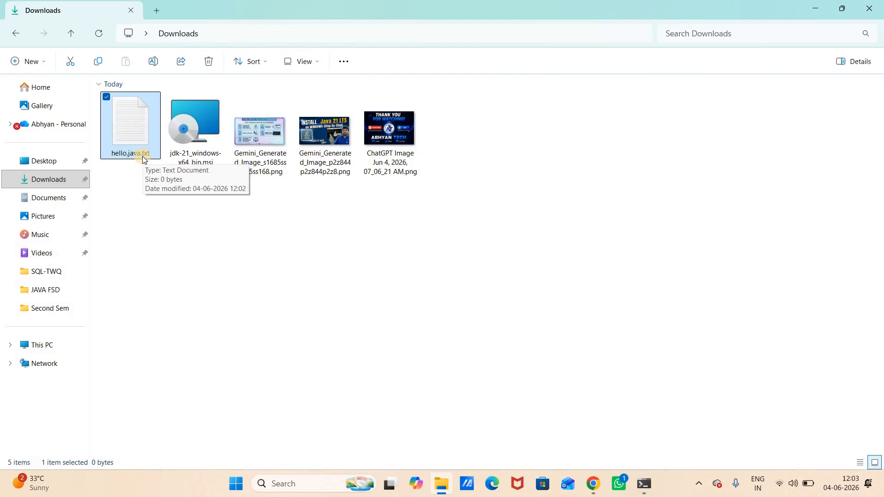
pyautogui.click(150, 65)
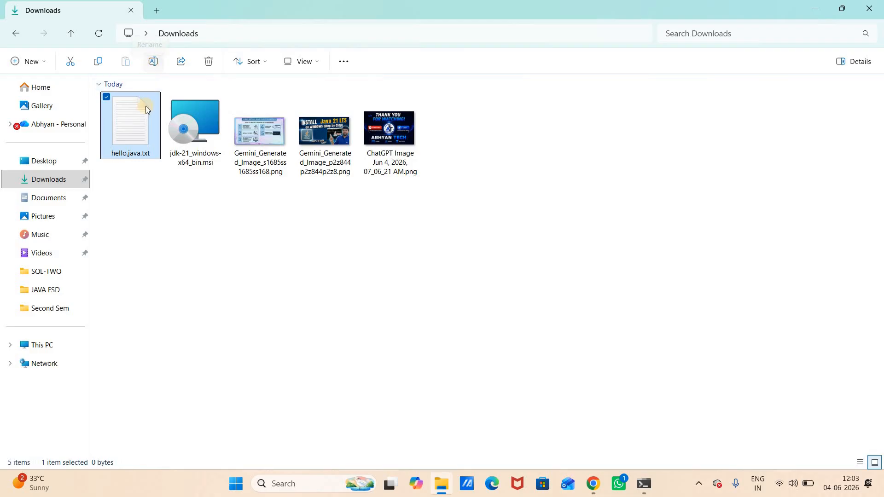
pyautogui.click(154, 151)
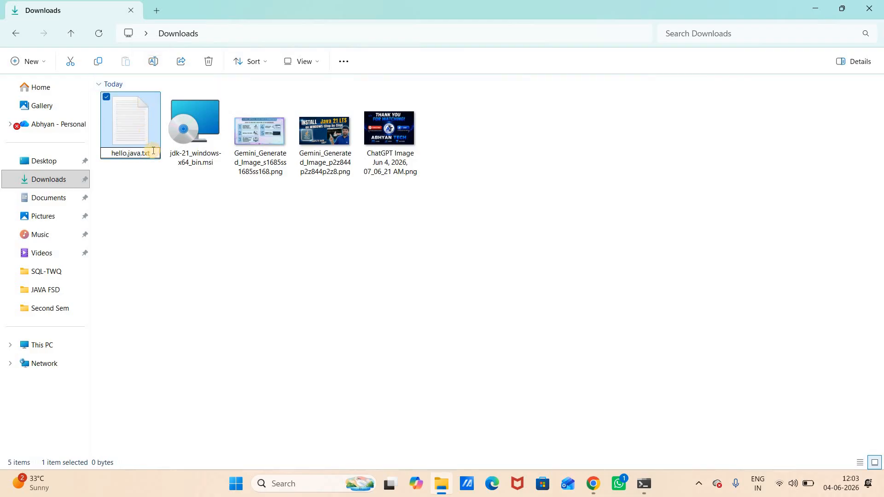
pyautogui.press('BackSpace')
pyautogui.press('BackSpace')
pyautogui.press('BackSpace')
pyautogui.press('BackSpace')
pyautogui.press('Return')
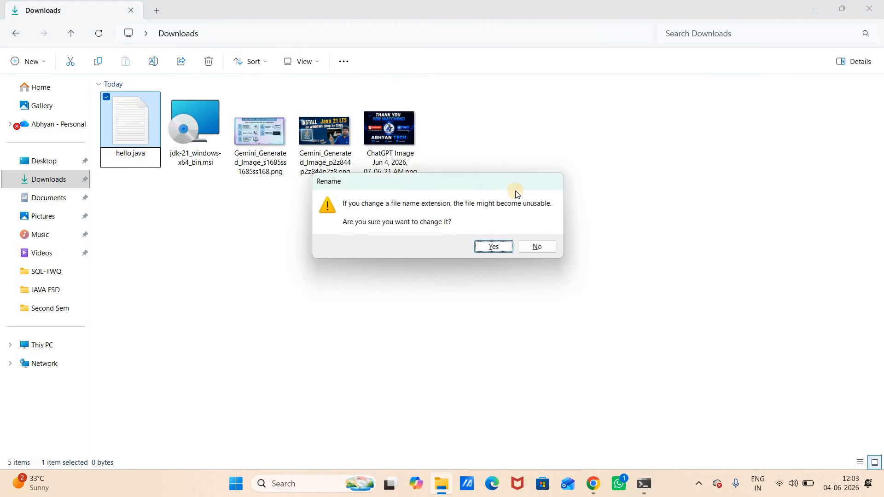
pyautogui.click(486, 249)
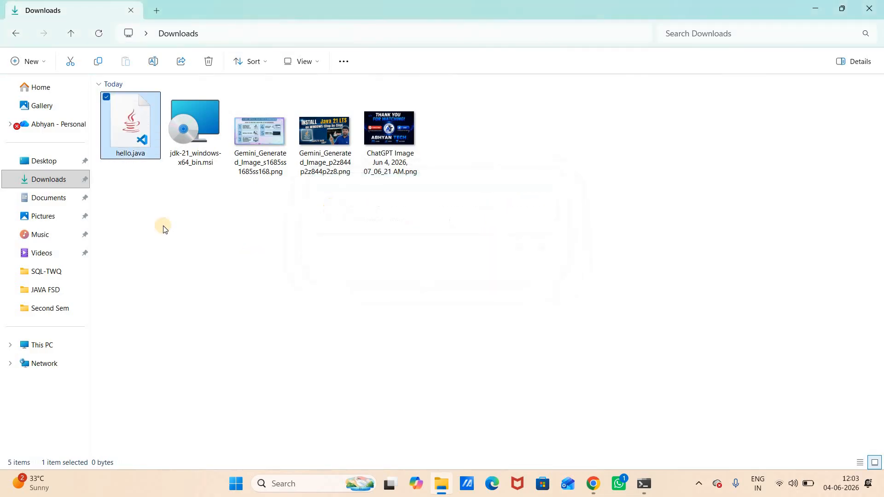
# Step: Open hello.java from the Downloads folder in Notepad and close the other open text files
pyautogui.rightClick(140, 141)
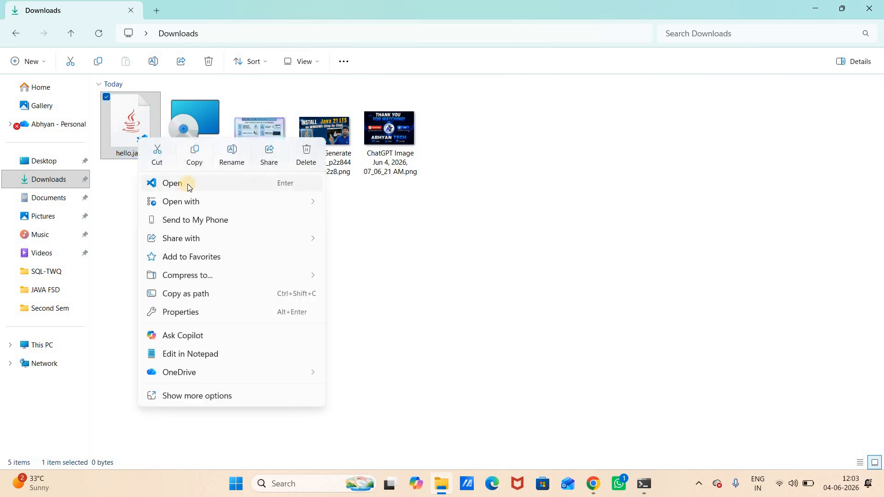
pyautogui.moveTo(302, 201)
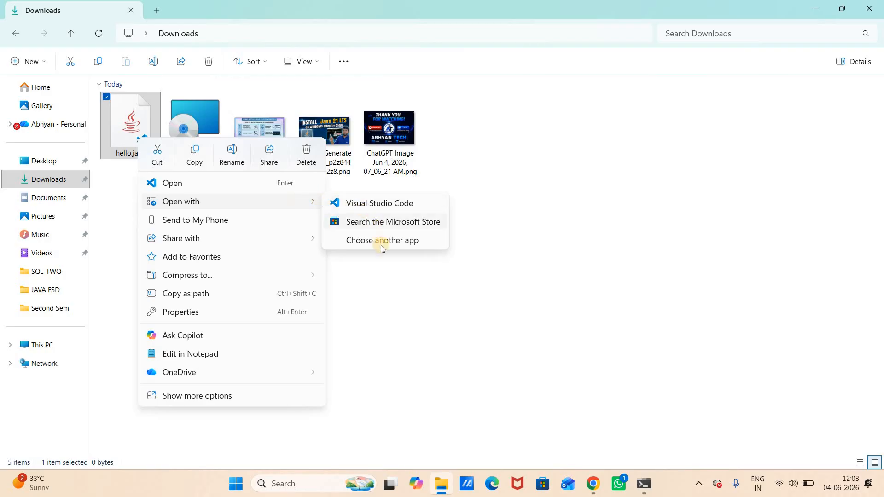
pyautogui.click(429, 281)
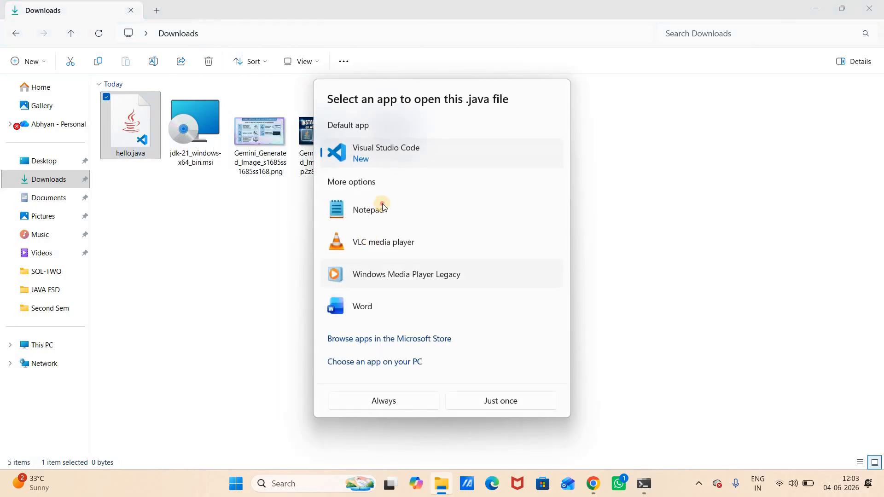
pyautogui.doubleClick(383, 204)
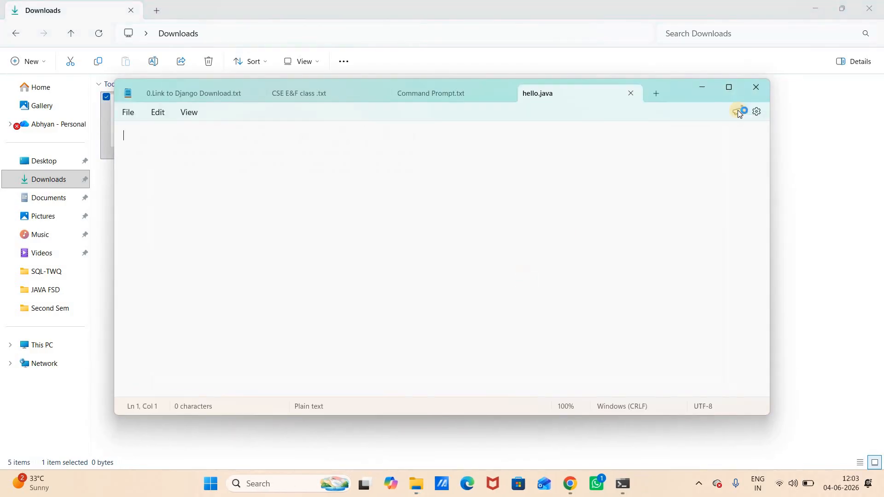
pyautogui.click(506, 94)
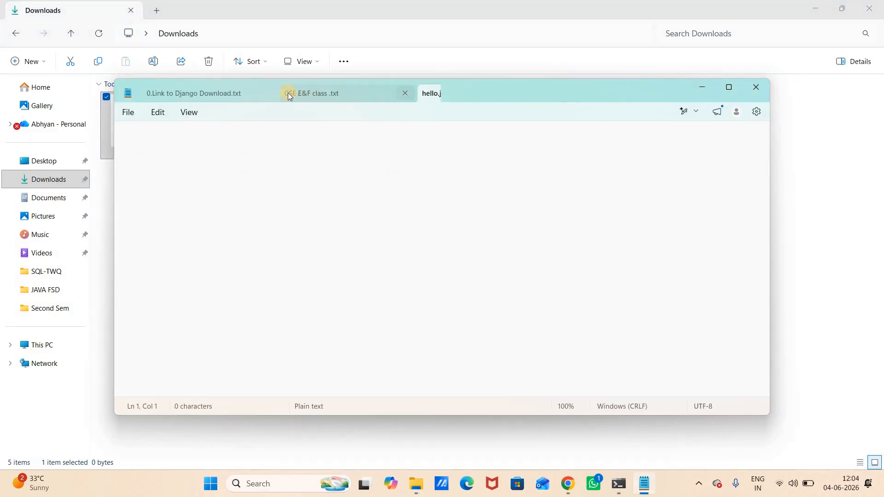
pyautogui.click(268, 92)
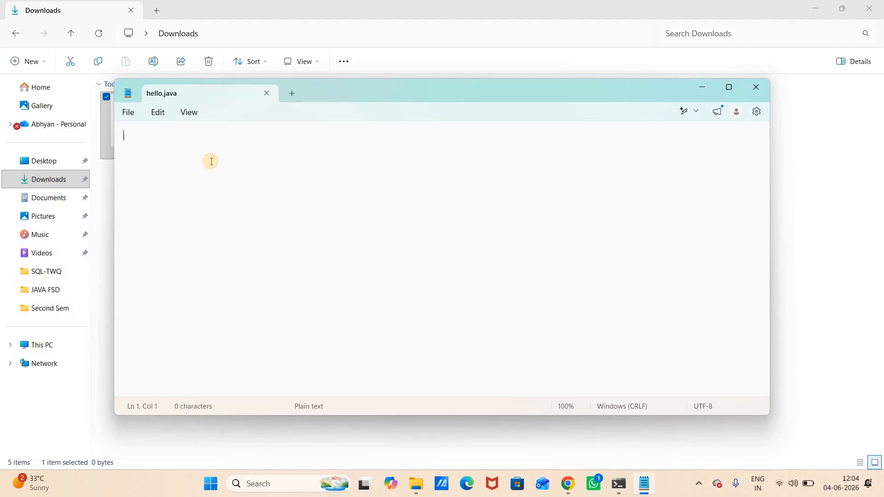
# Step: Write an empty class named Hello with opening and closing braces, enlarging the text for readability
pyautogui.write('class')
pyautogui.scroll(8, 180, 217)
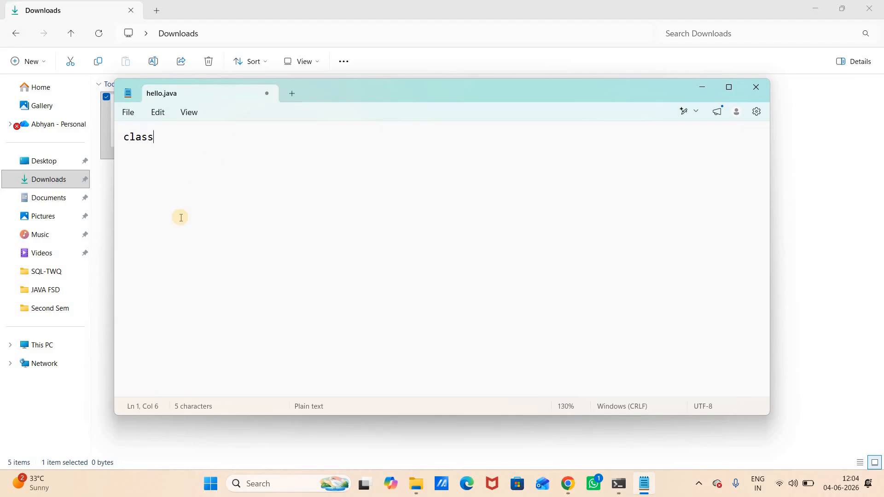
pyautogui.write('Hello')
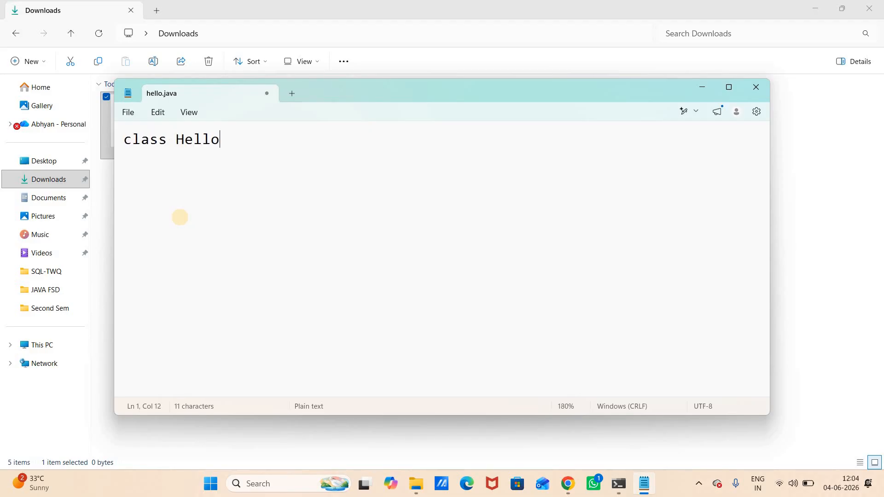
pyautogui.write('{')
pyautogui.press('Return')
pyautogui.write('}')
# Step: Add an indented public static void main(String[] args) method with an empty body inside the Hello class
pyautogui.click(259, 141)
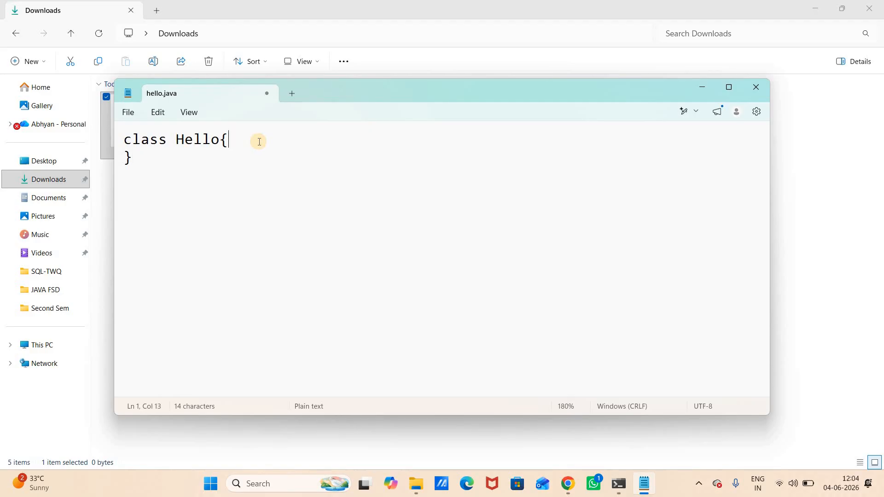
pyautogui.press('Return')
pyautogui.press('Return')
pyautogui.write('public')
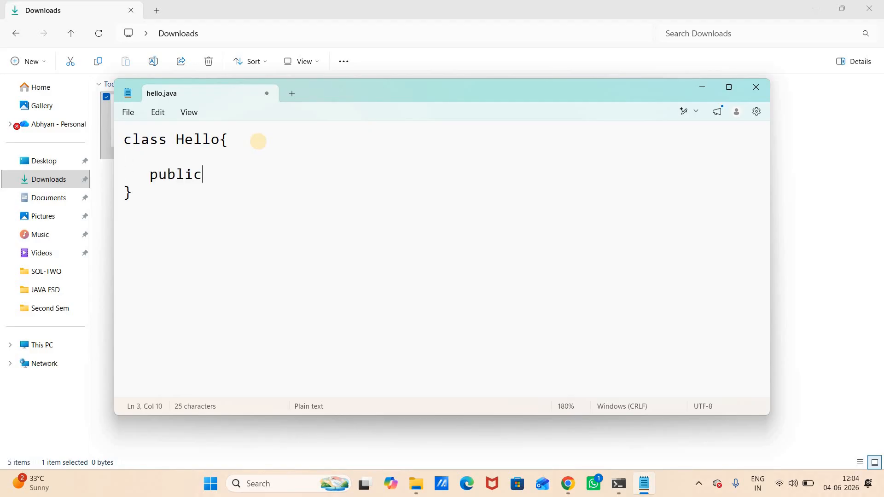
pyautogui.write(' stati')
pyautogui.press('BackSpace')
pyautogui.write('c void main')
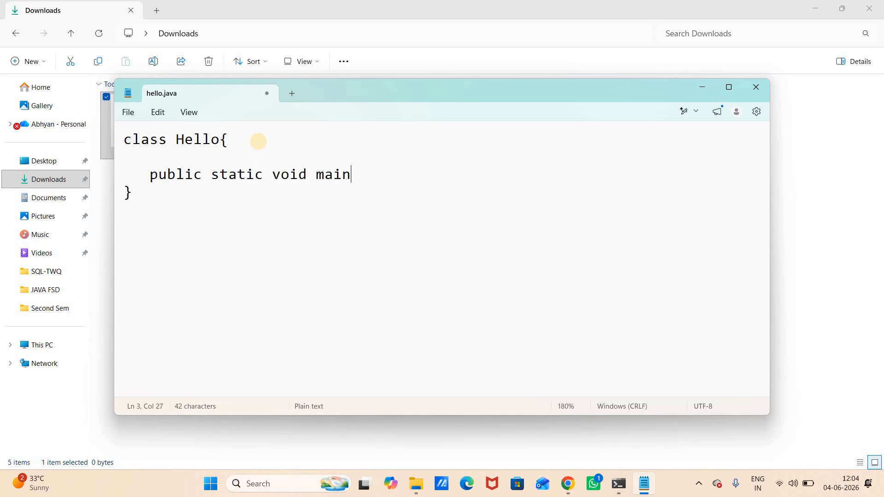
pyautogui.write('(String[] args')
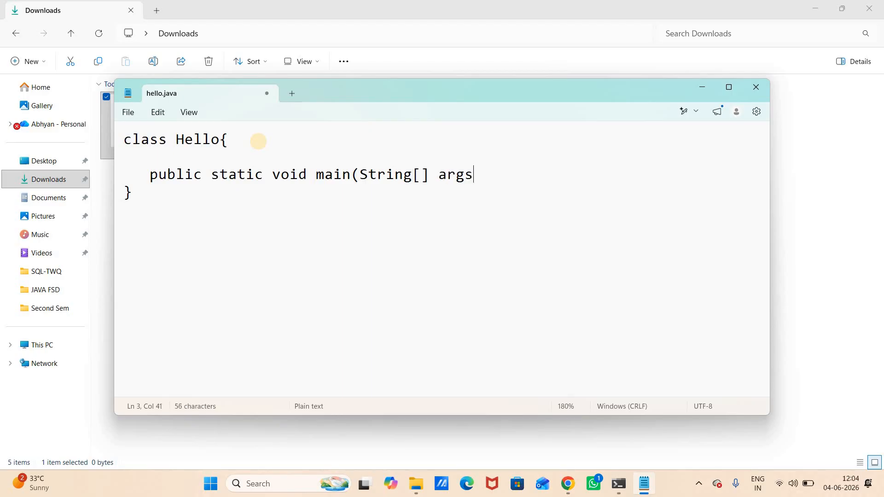
pyautogui.write('){')
pyautogui.press('Return')
pyautogui.write('}')
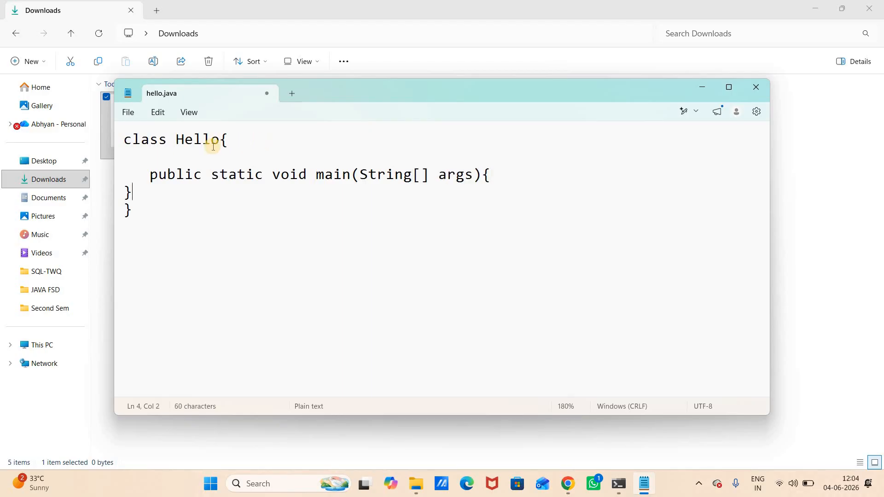
pyautogui.click(126, 189)
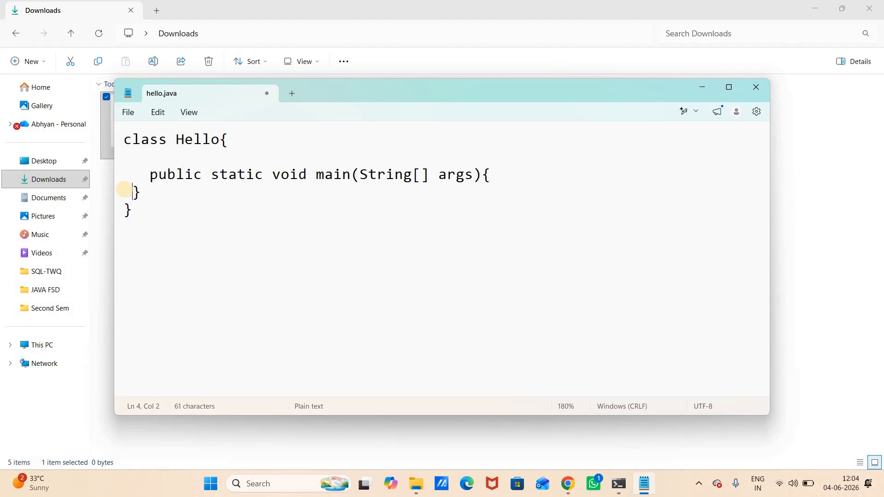
# Step: Add the statement System.out.println("Hello world"); inside the main method
pyautogui.click(532, 166)
pyautogui.press('Return')
pyautogui.write('Sys')
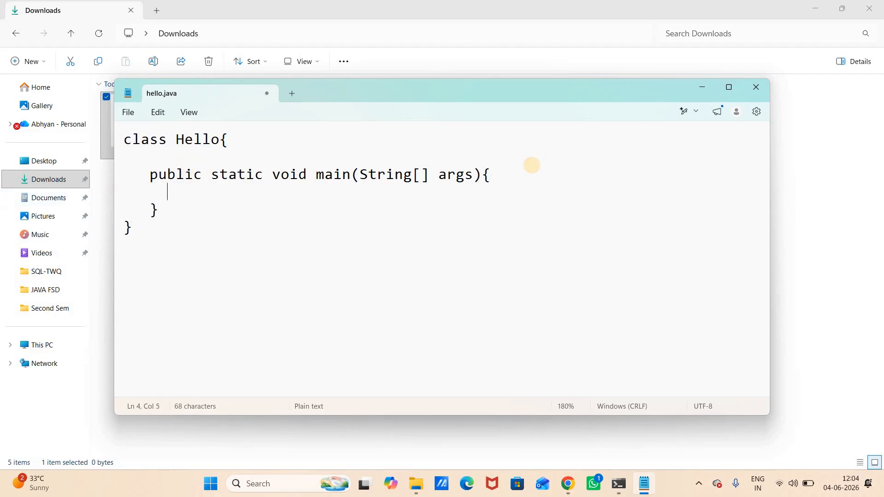
pyautogui.write('tem.out.printl')
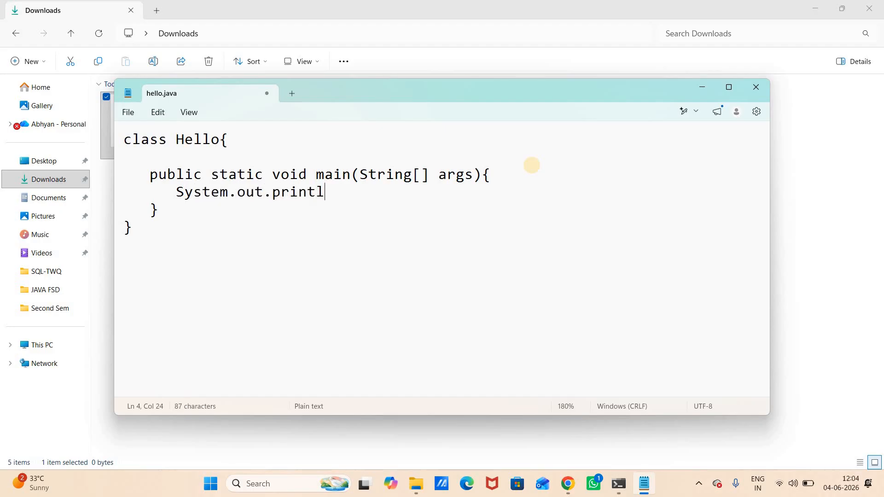
pyautogui.write('n("Hello world')
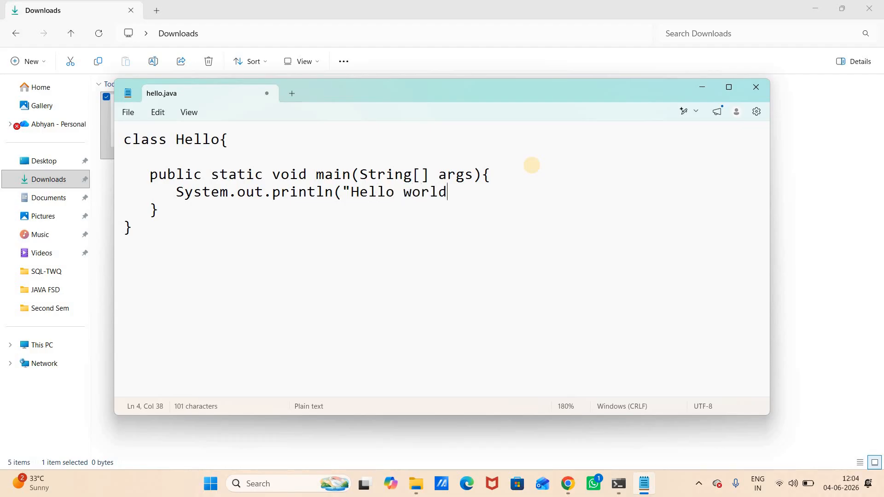
pyautogui.write('");')
# Step: Delete the blank line below the class header and declare the Hello class as public, saving the file
pyautogui.click(233, 157)
pyautogui.press('BackSpace')
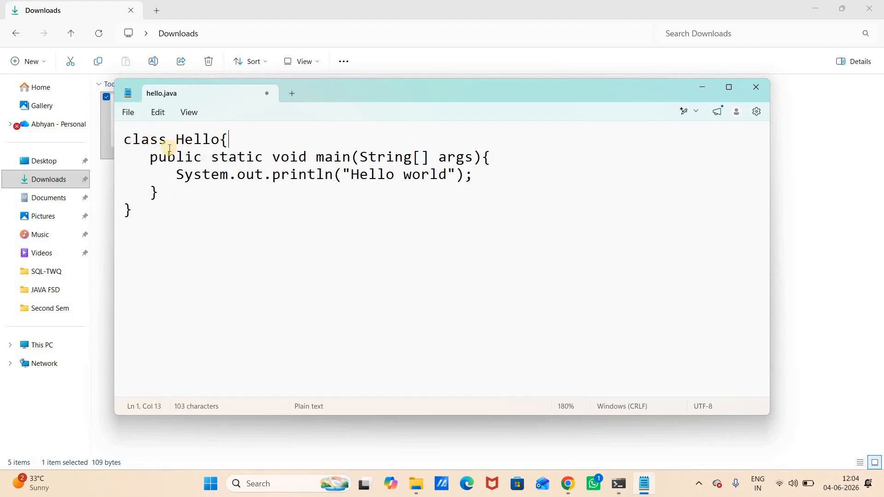
pyautogui.click(124, 139)
pyautogui.write('public')
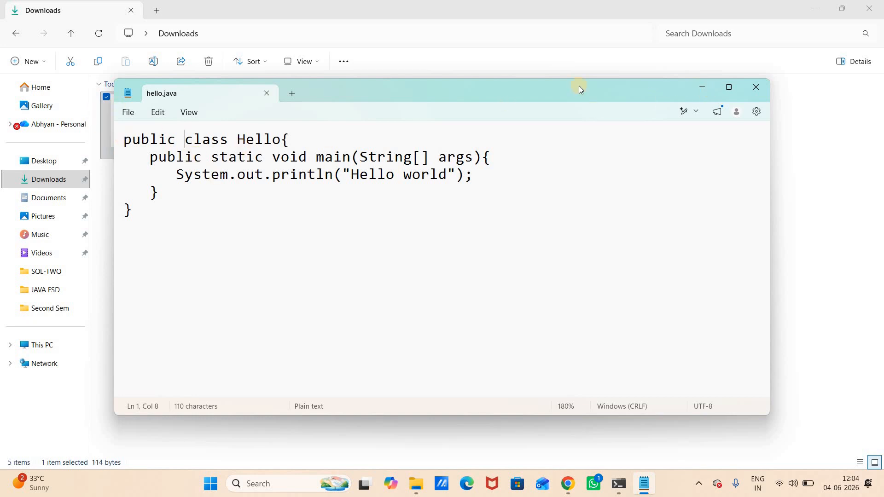
# Step: Switch to File Explorer, launch Command Prompt from the Downloads folder with cmd, and move its window so the Java file can be seen
pyautogui.click(696, 84)
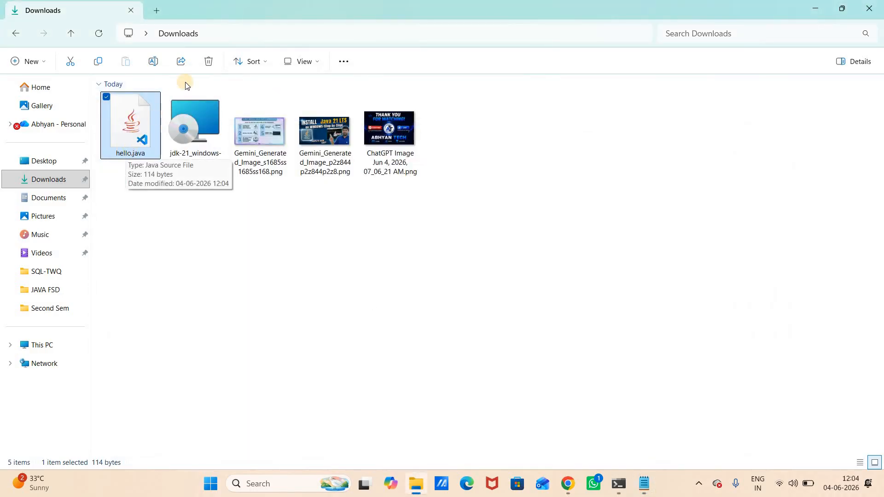
pyautogui.click(235, 35)
pyautogui.write('cmd')
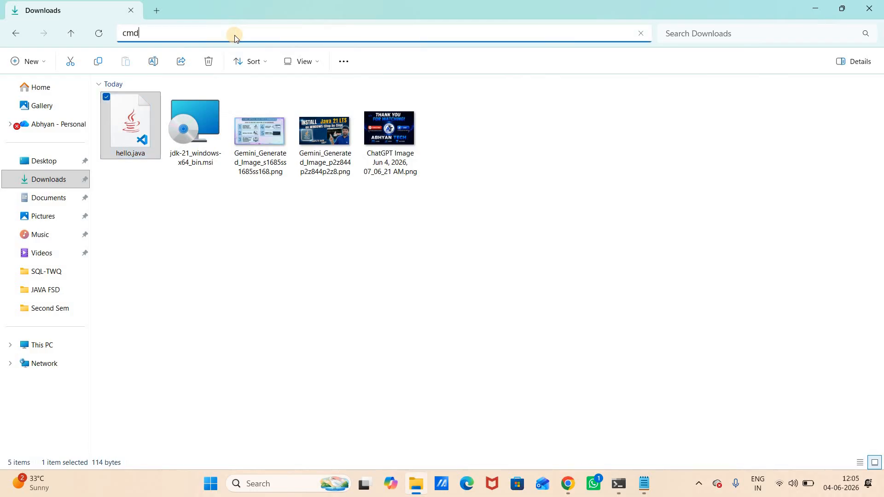
pyautogui.press('Return')
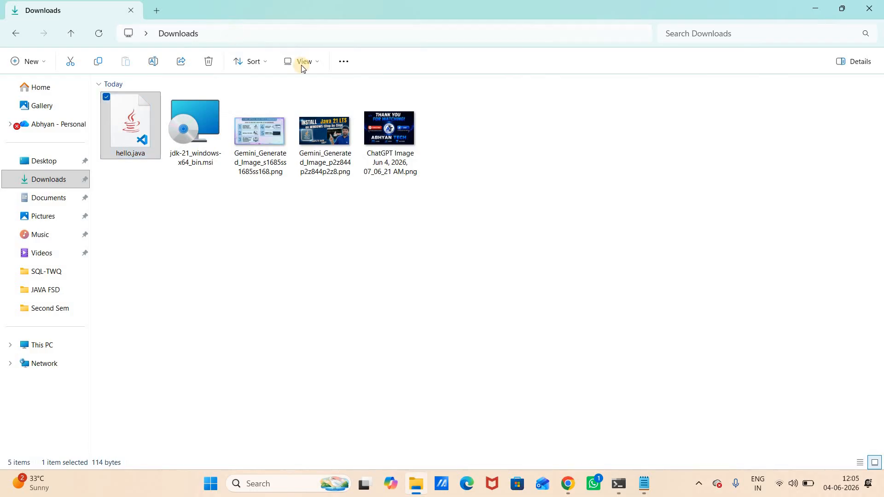
pyautogui.moveTo(244, 137); pyautogui.dragTo(192, 138)
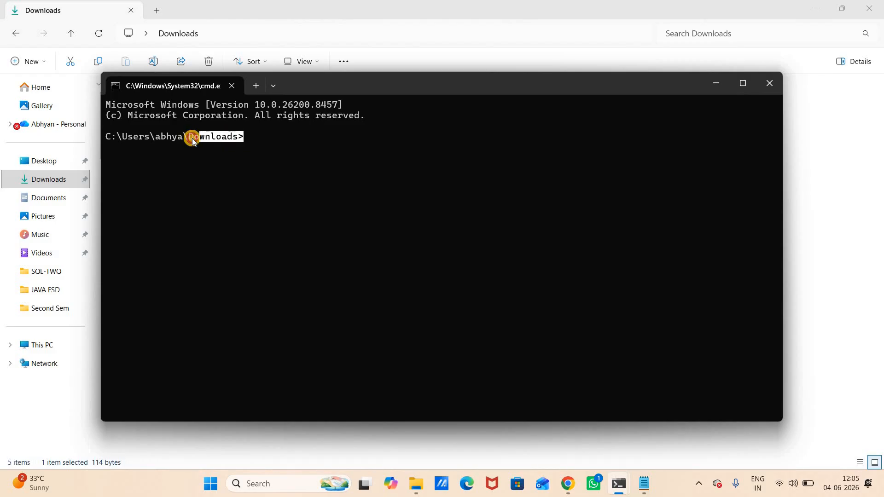
pyautogui.click(269, 131)
pyautogui.click(300, 135)
pyautogui.moveTo(304, 90); pyautogui.dragTo(351, 189)
# Step: Compile the program by running javac hello.java
pyautogui.write('javac')
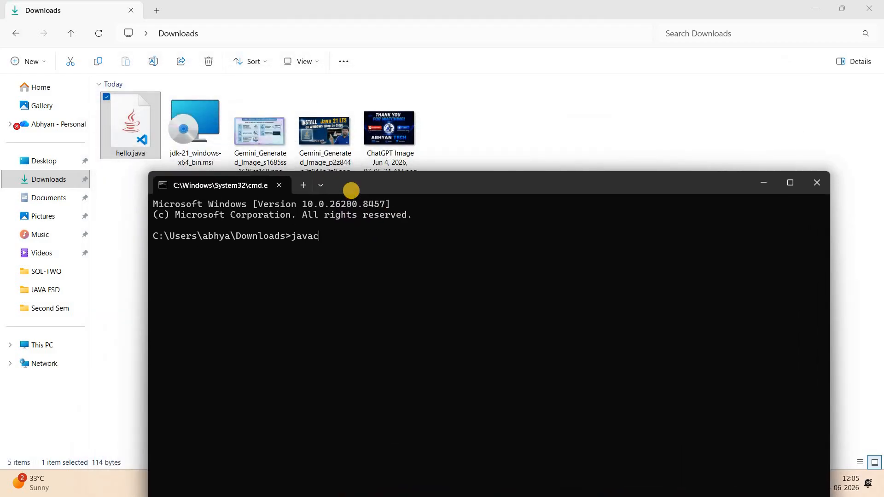
pyautogui.write(' hello.java')
pyautogui.press('Return')
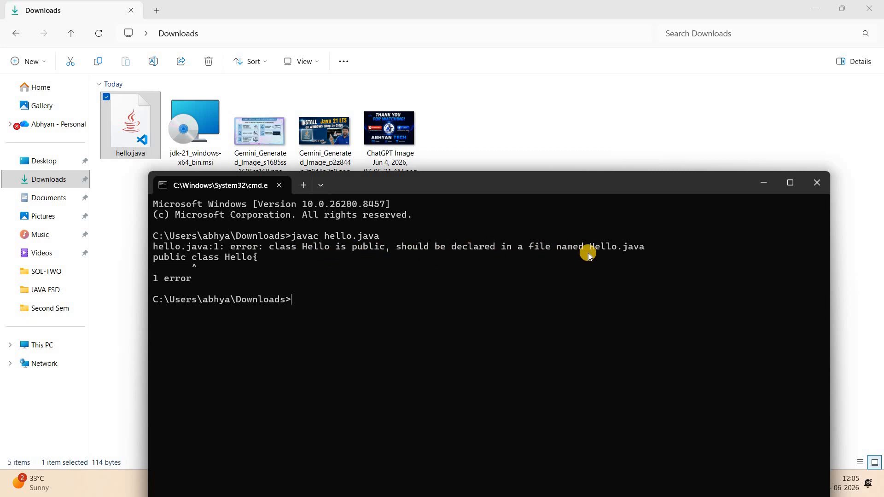
# Step: Reopen hello.java in Notepad to check the public modifier and class name against the file name, and close it
pyautogui.click(128, 137)
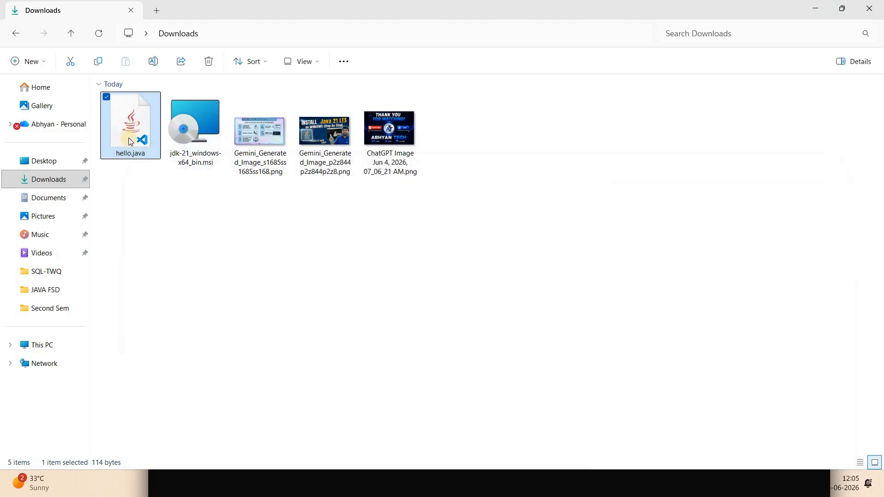
pyautogui.rightClick(128, 138)
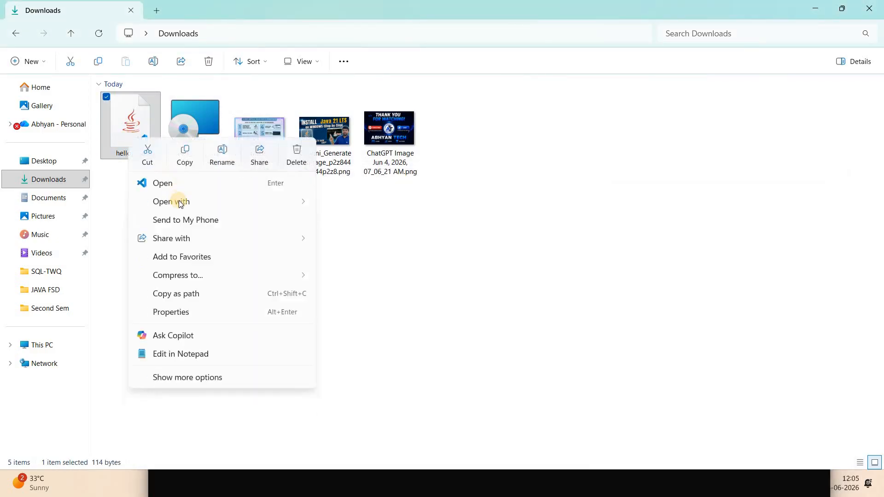
pyautogui.moveTo(180, 202)
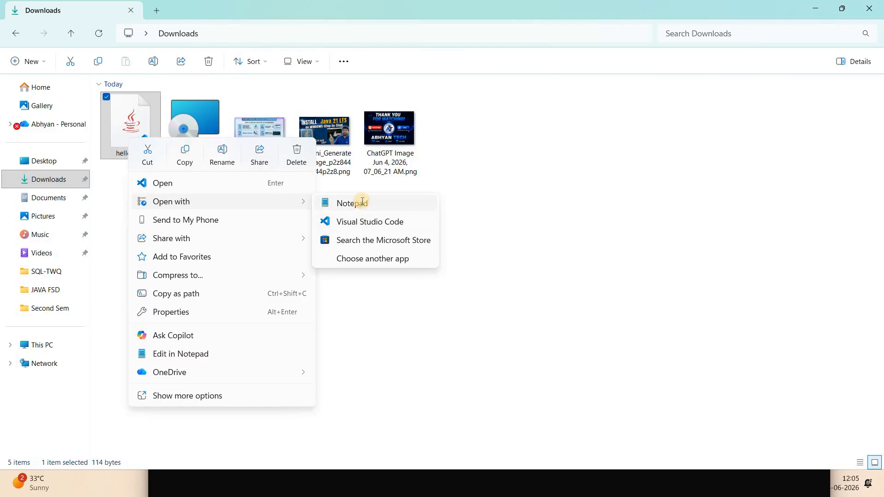
pyautogui.click(362, 203)
pyautogui.click(185, 140)
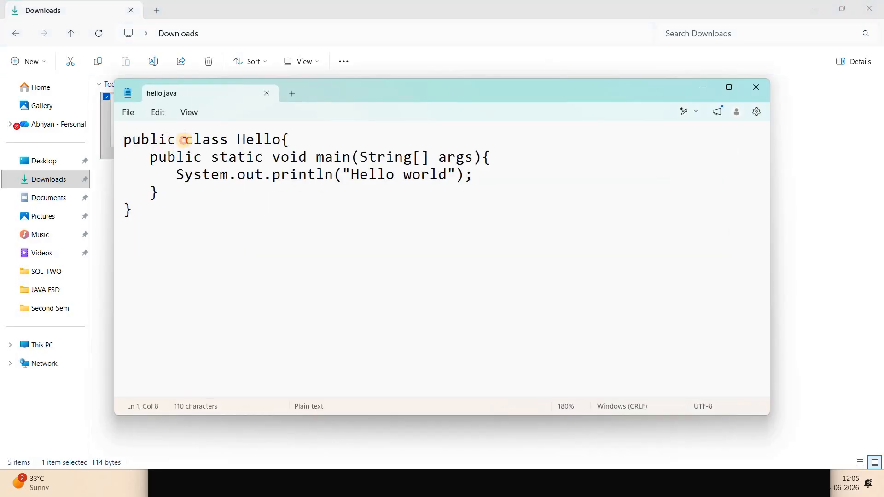
pyautogui.doubleClick(199, 139)
pyautogui.doubleClick(163, 140)
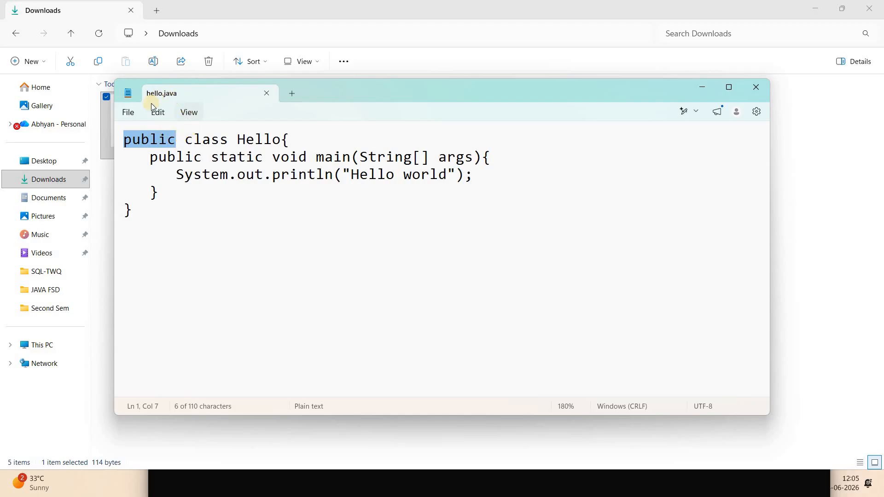
pyautogui.click(246, 140)
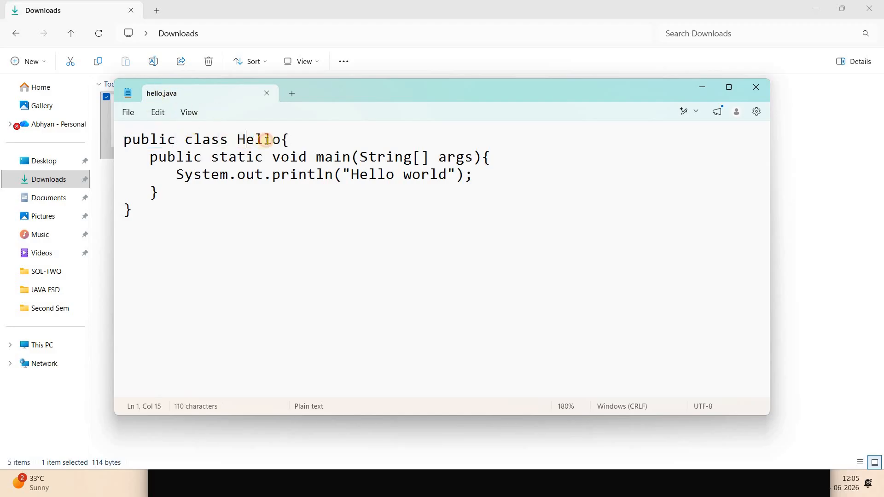
pyautogui.moveTo(266, 139); pyautogui.dragTo(273, 140)
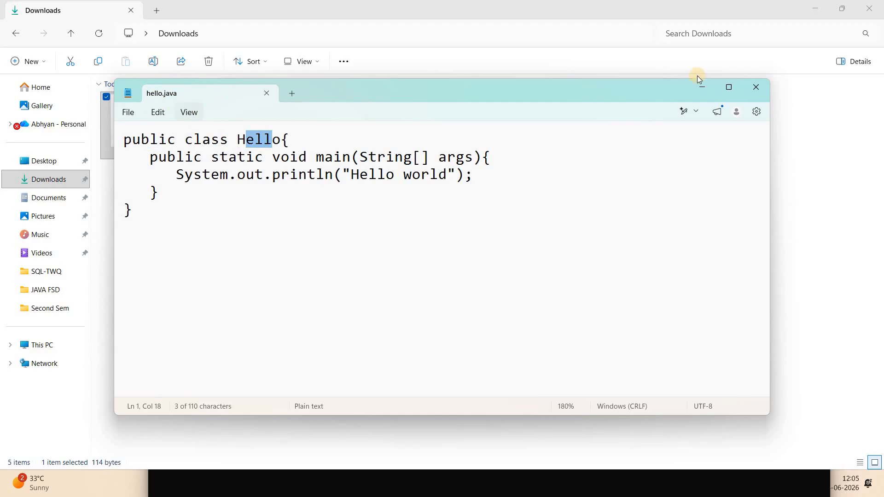
pyautogui.click(755, 88)
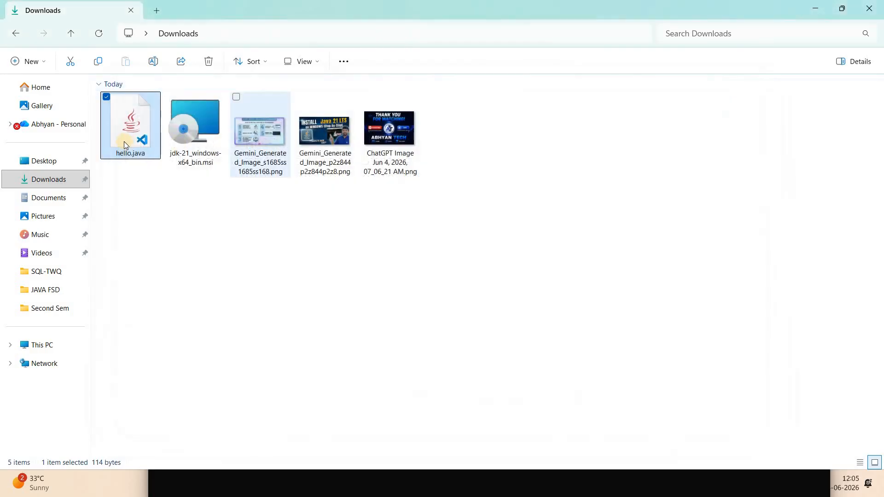
# Step: Rename hello.java in the Downloads folder to Hello.java, with a capital H matching the class name
pyautogui.click(153, 65)
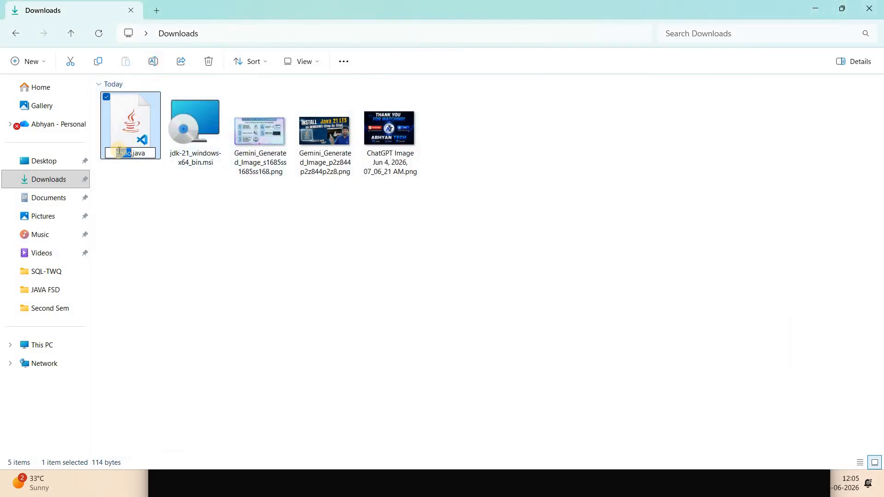
pyautogui.click(120, 153)
pyautogui.press('BackSpace')
pyautogui.write('H')
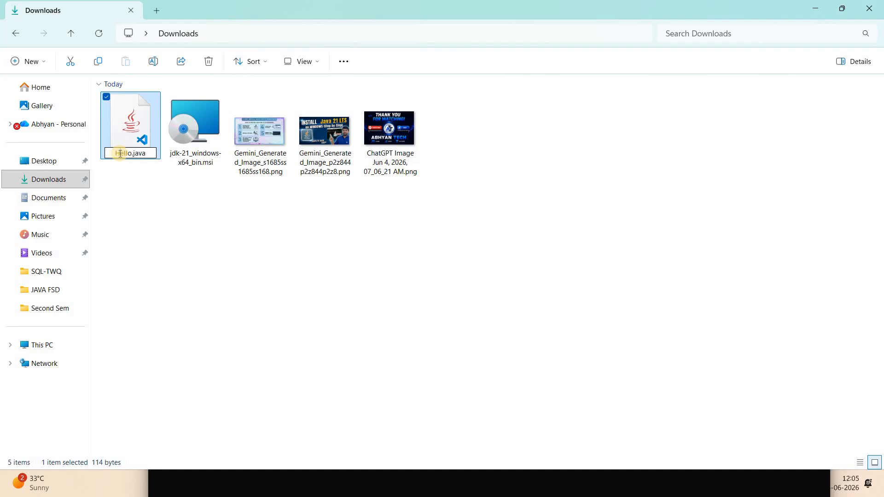
pyautogui.press('Escape')
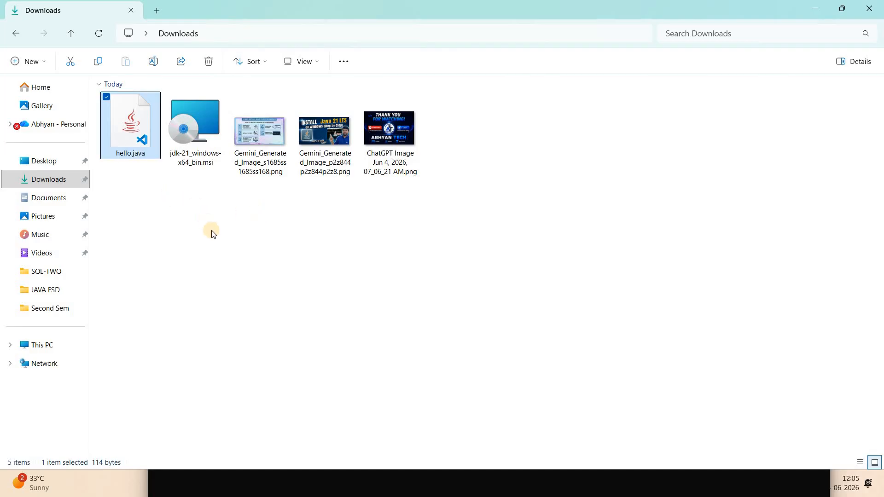
pyautogui.click(153, 61)
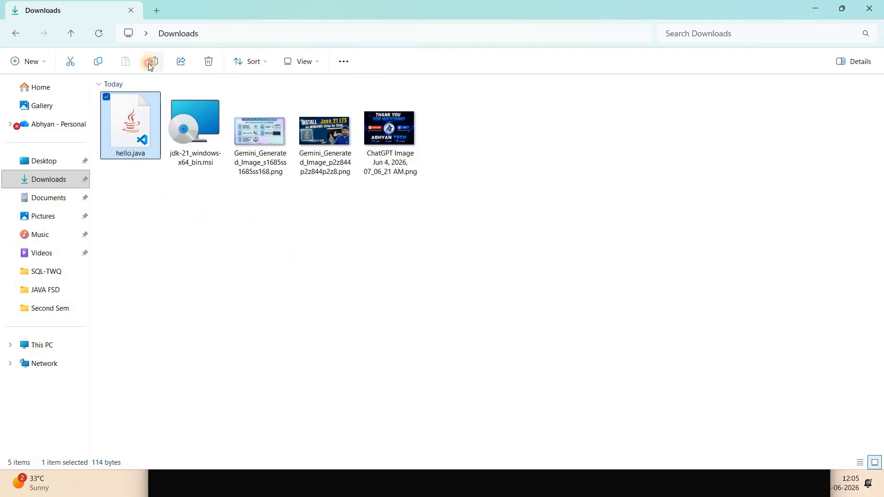
pyautogui.click(143, 208)
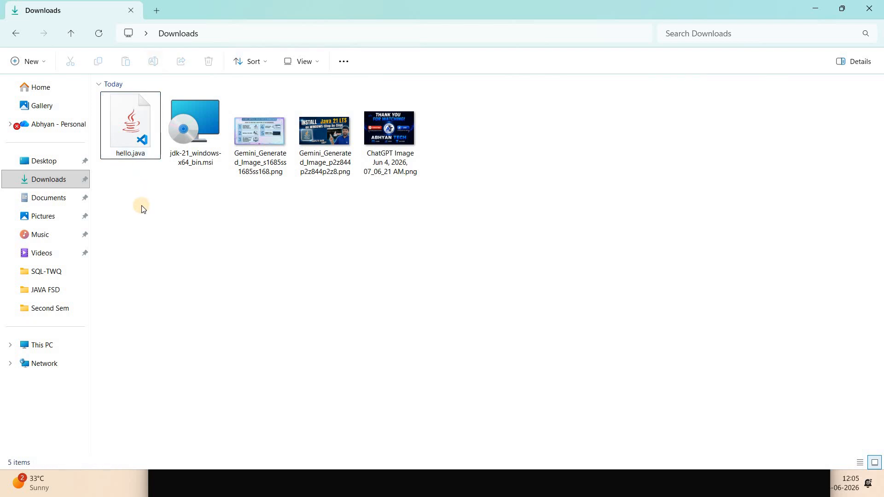
# Step: Switch back to Command Prompt and recompile the program under its new file name with javac Hello.java
pyautogui.click(503, 493)
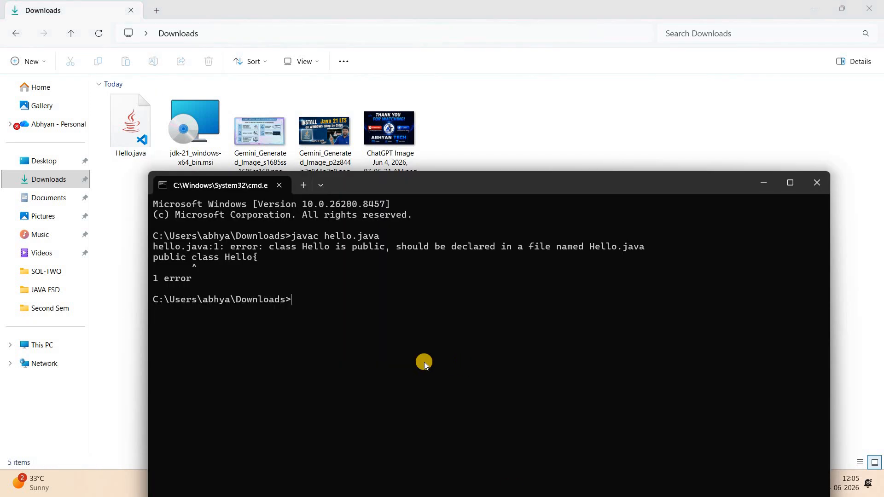
pyautogui.press('Up')
pyautogui.press('BackSpace')
pyautogui.write('Hello.java')
pyautogui.press('Return')
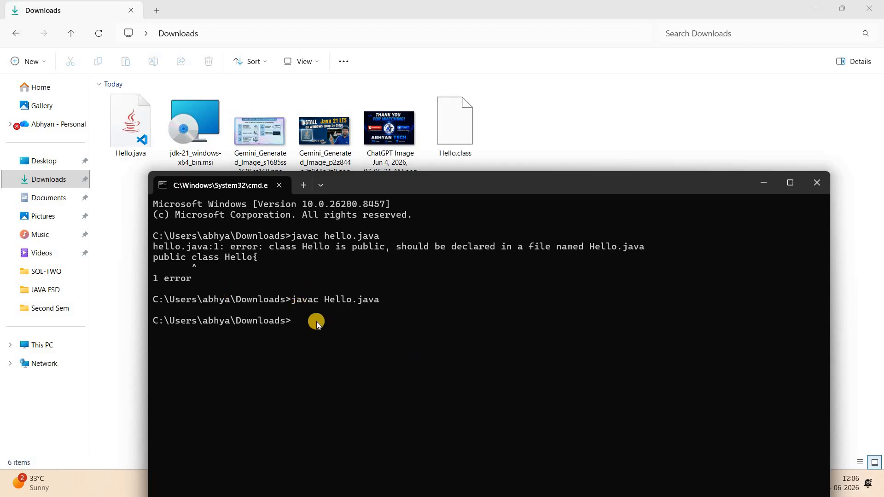
# Step: Run the compiled program with java Hello, highlight its output line, and minimise the Command Prompt window
pyautogui.write('java Hello')
pyautogui.press('Return')
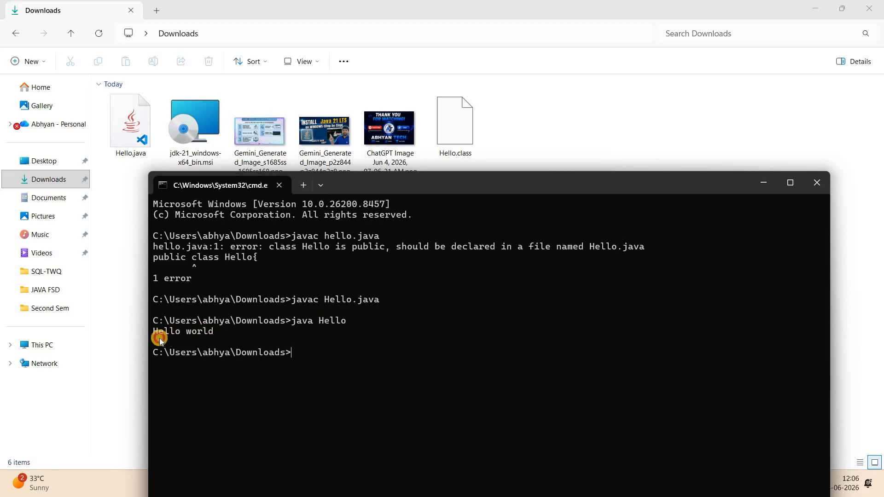
pyautogui.moveTo(218, 332); pyautogui.dragTo(152, 335)
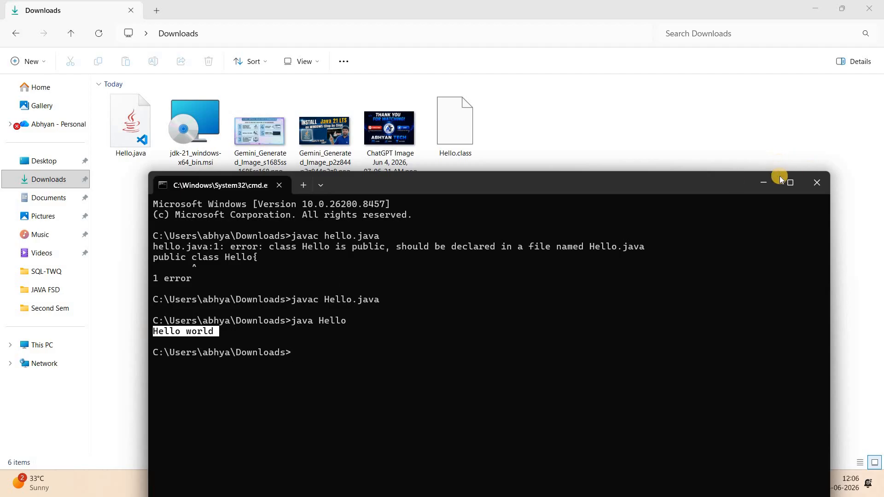
pyautogui.click(764, 188)
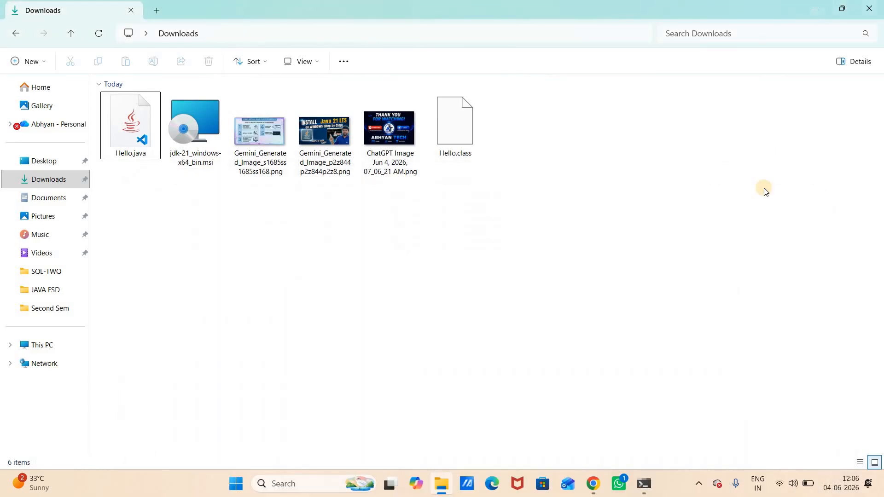